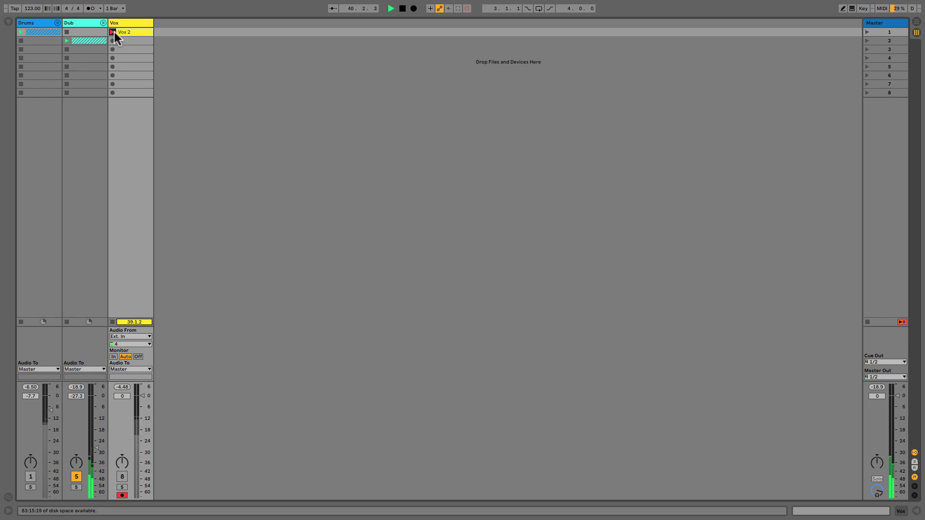
End the recording of the Vox 2 clip and insert a new MIDI track after the Vox track.
left_click(114, 32)
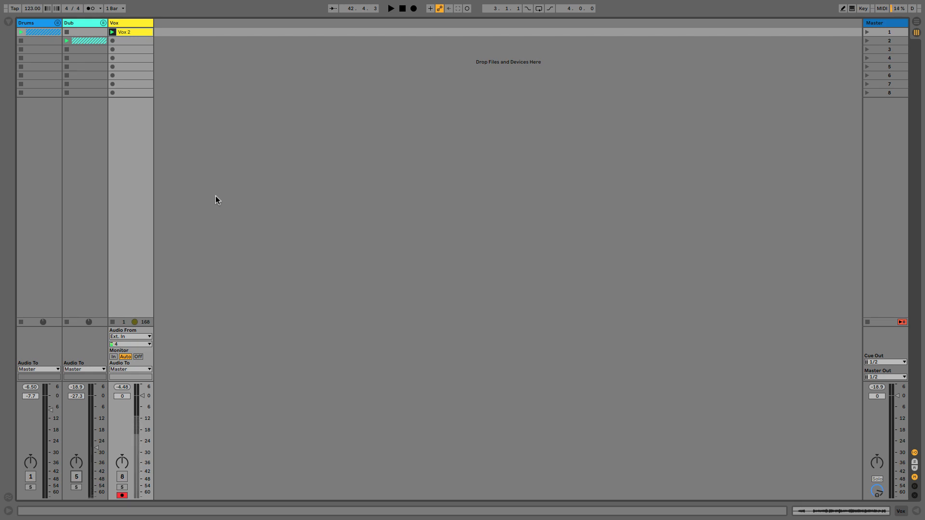
key("shift")
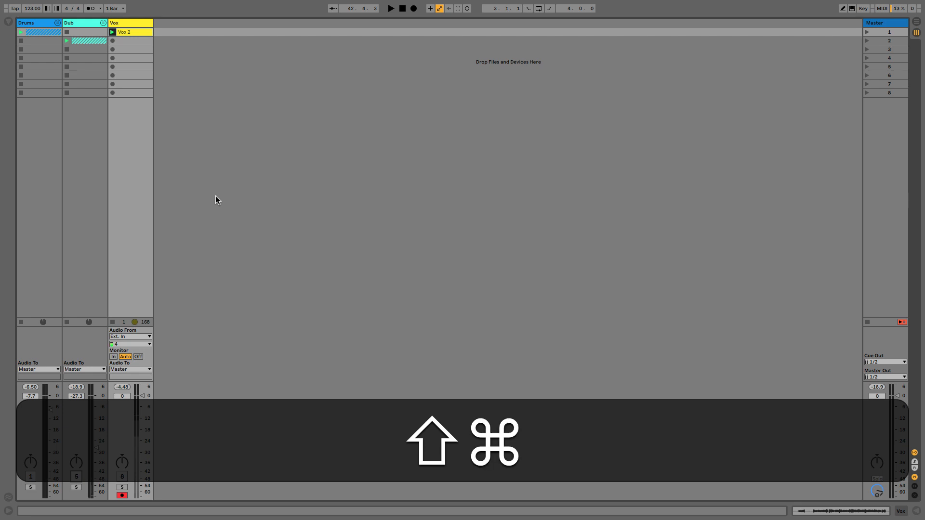
key("shift+super+t")
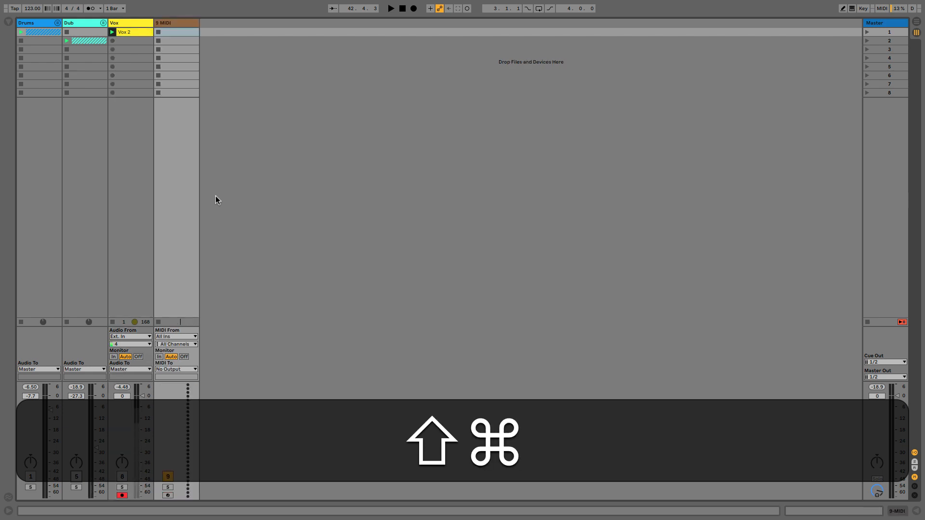
Load the Serum synth from the Instrument And Plug Ins collection onto the new MIDI track and move its window clear of the browser.
left_click(9, 22)
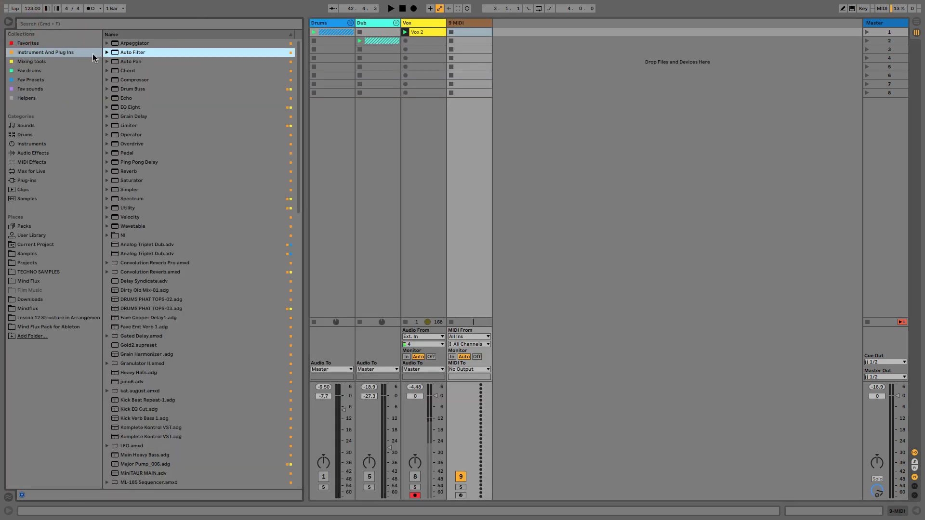
scroll(190, 153, "down", 15)
scroll(190, 151, "down", 1)
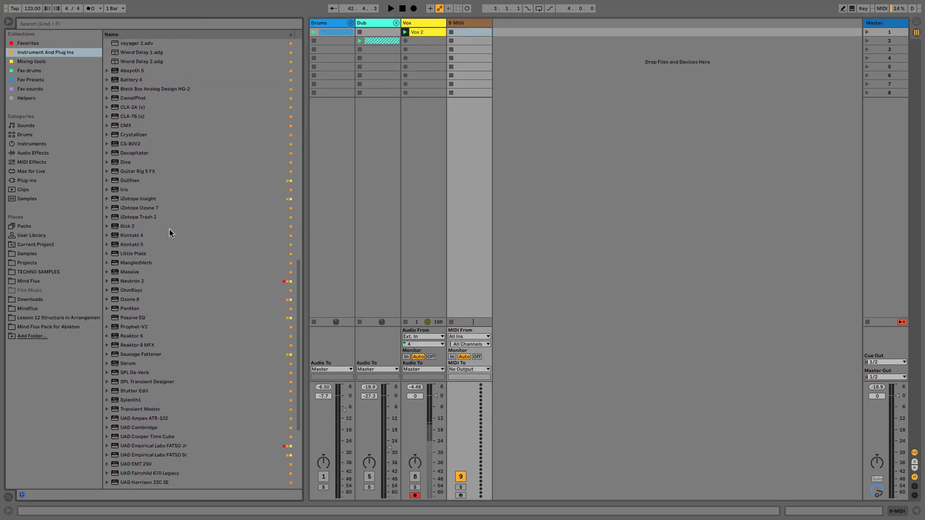
double_click(139, 364)
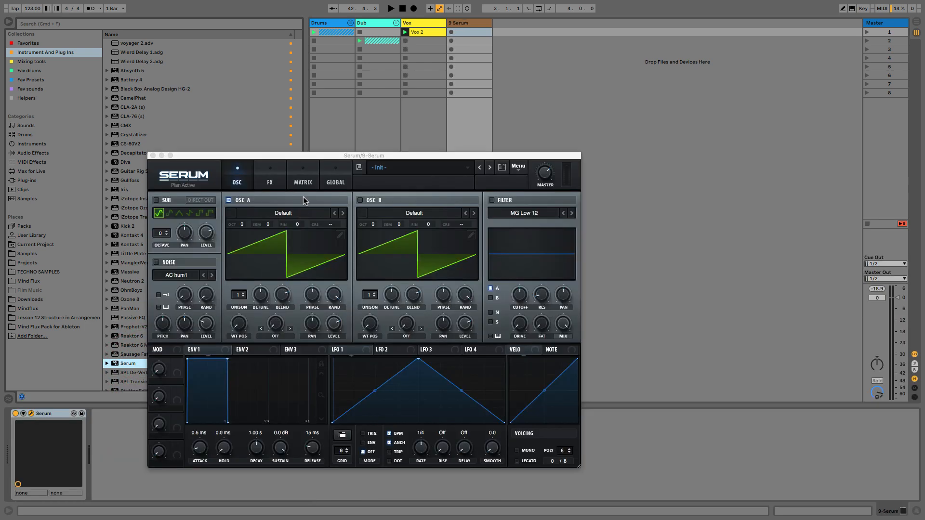
left_click_drag(310, 156, 573, 71)
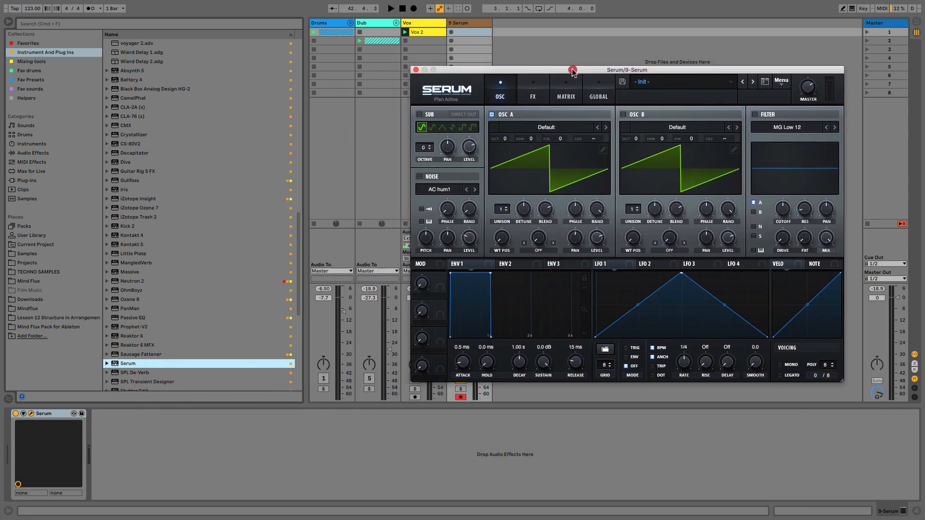
Add the Chord and Velocity MIDI effects before Serum and set Velocity's Random amount to 26.
left_click(477, 22)
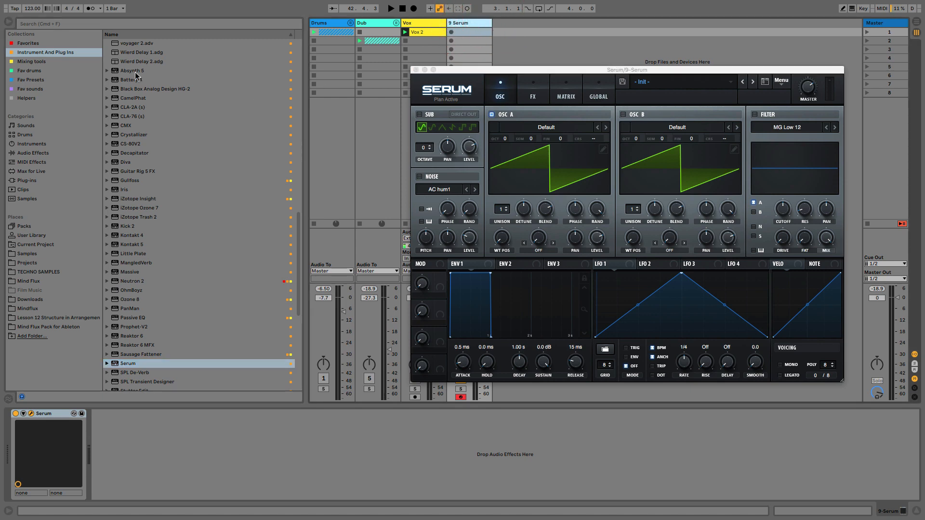
left_click(66, 56)
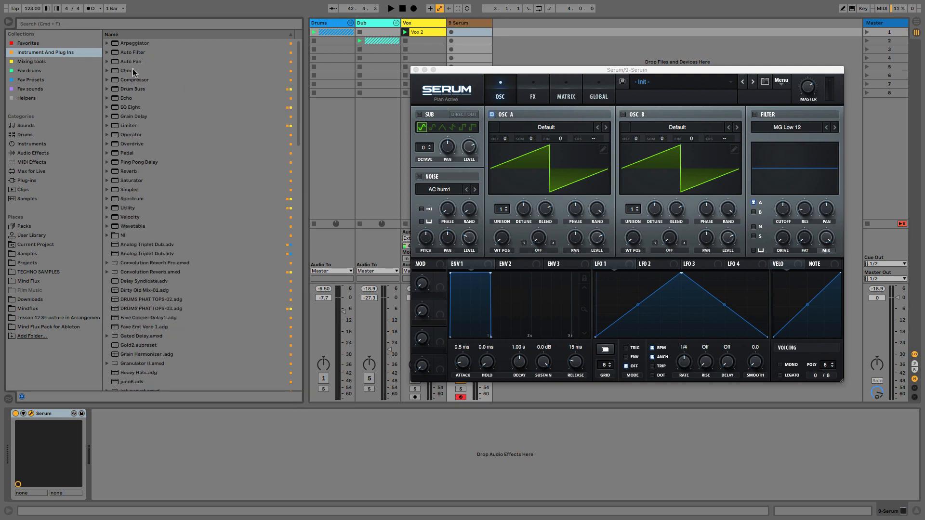
double_click(132, 70)
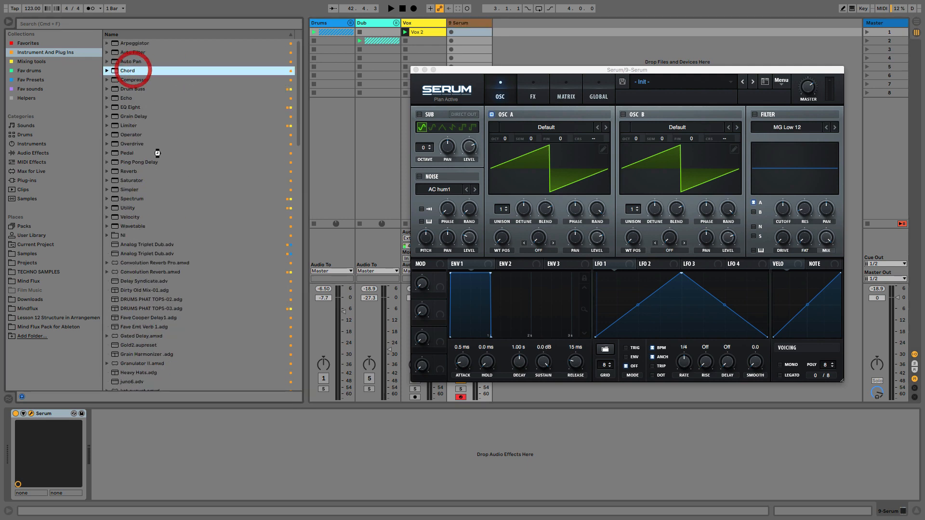
double_click(137, 216)
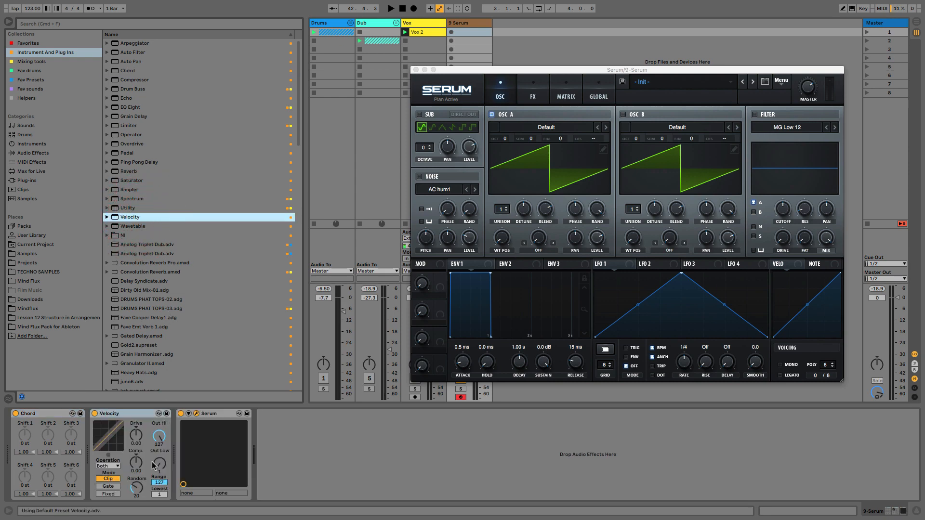
left_click_drag(137, 488, 138, 488)
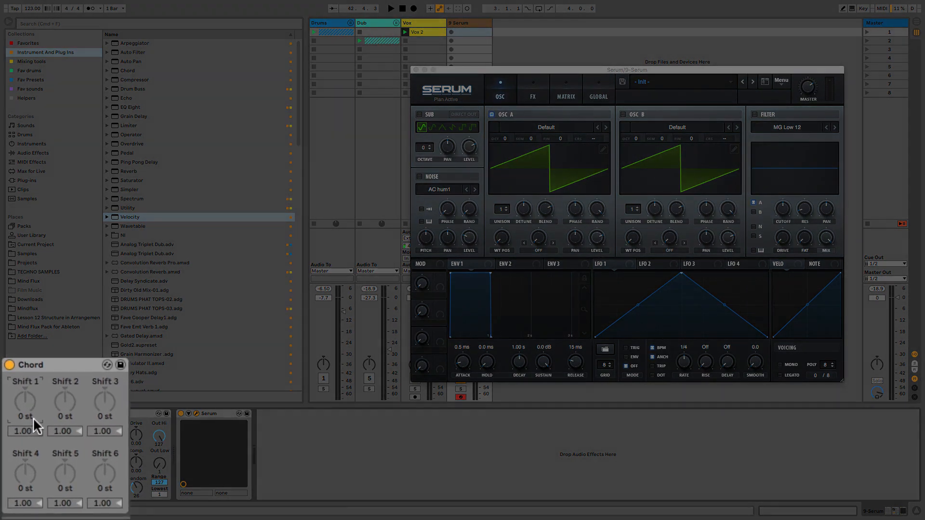
Set the Chord device's Shift 1 to +3 st, Shift 2 to +7 st, Shift 3 to +10 st and Shift 4 to +14 st.
type("3")
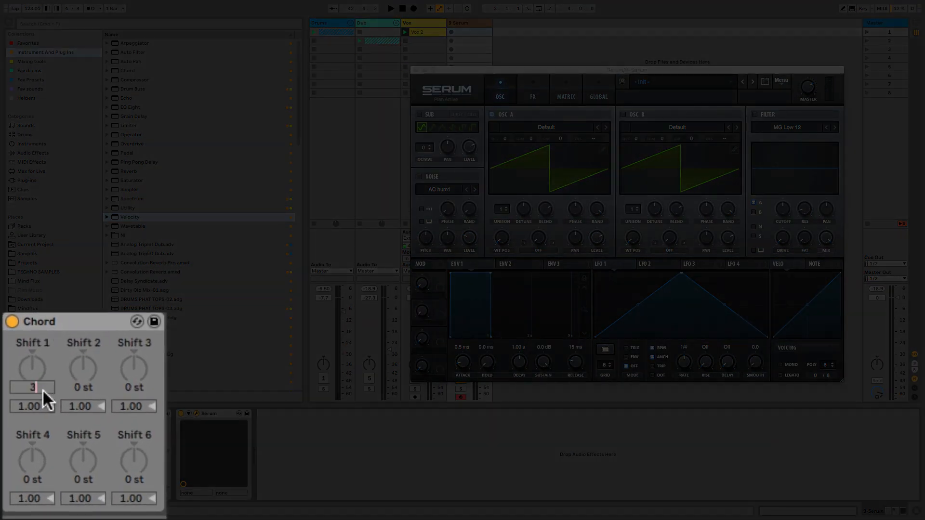
key("Return")
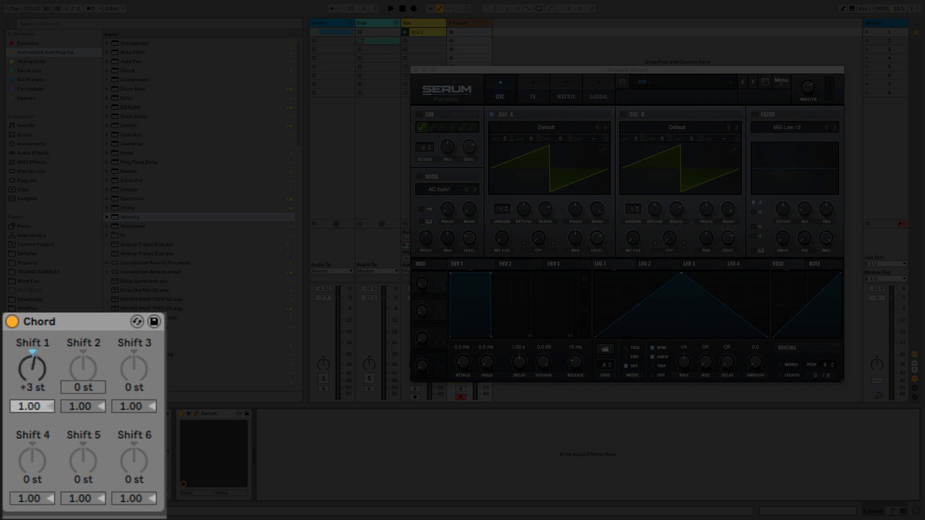
key("Return")
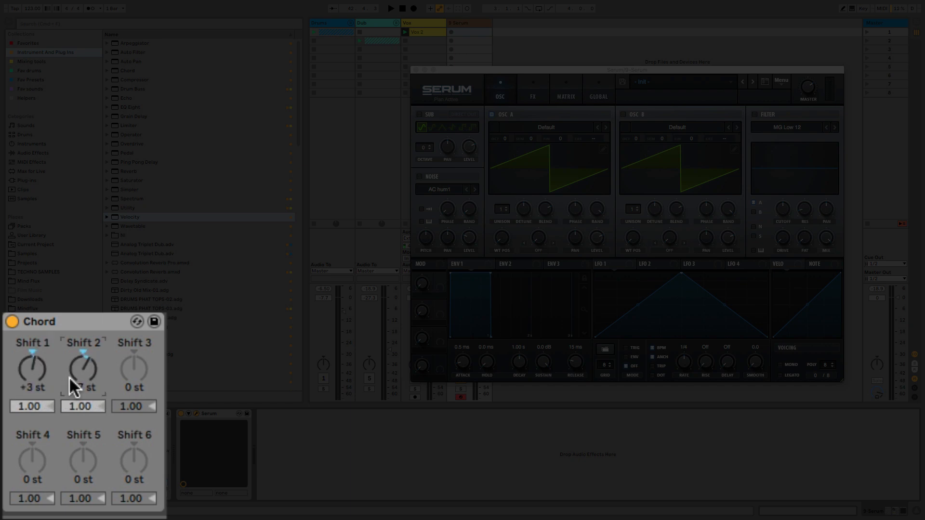
left_click(138, 367)
type("10")
key("Return")
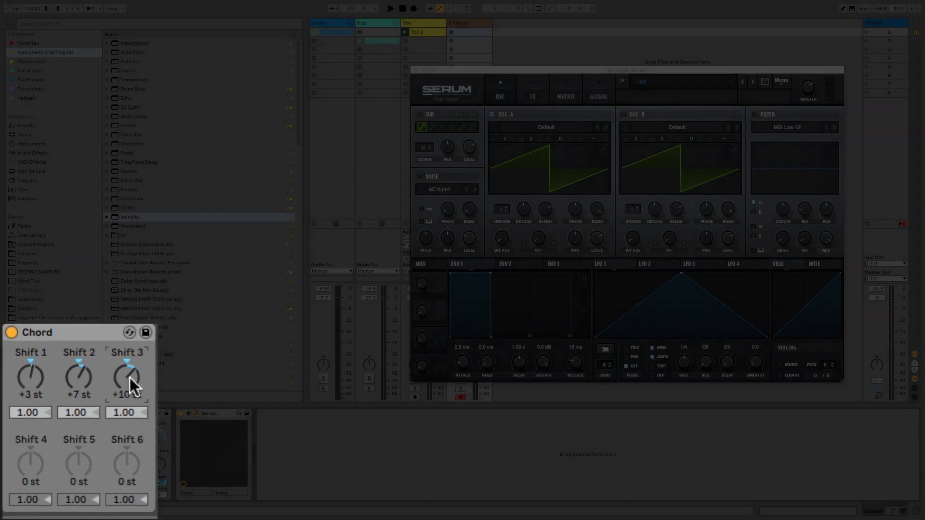
left_click(25, 480)
type("14")
key("Return")
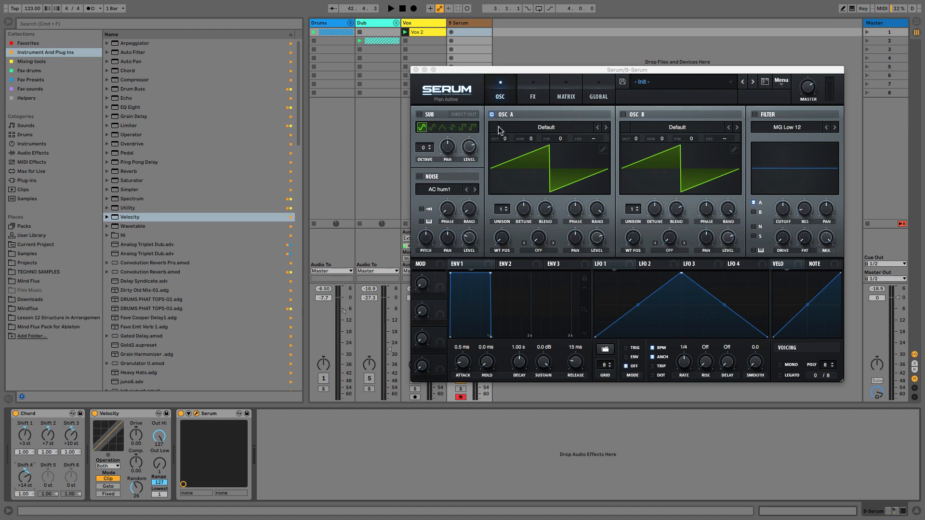
Create a MIDI clip in the Serum track's first slot and place a sixteenth-note A1 at 1.1.3.
double_click(473, 30)
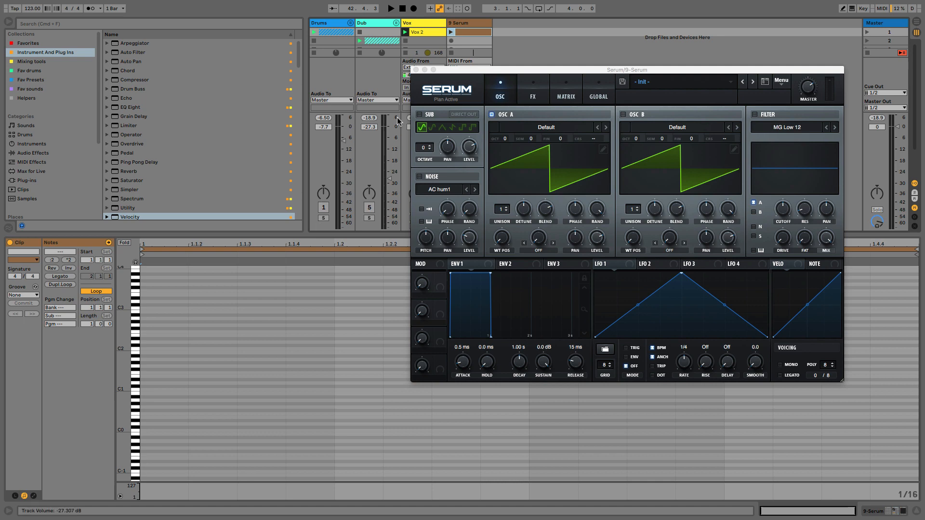
left_click(416, 70)
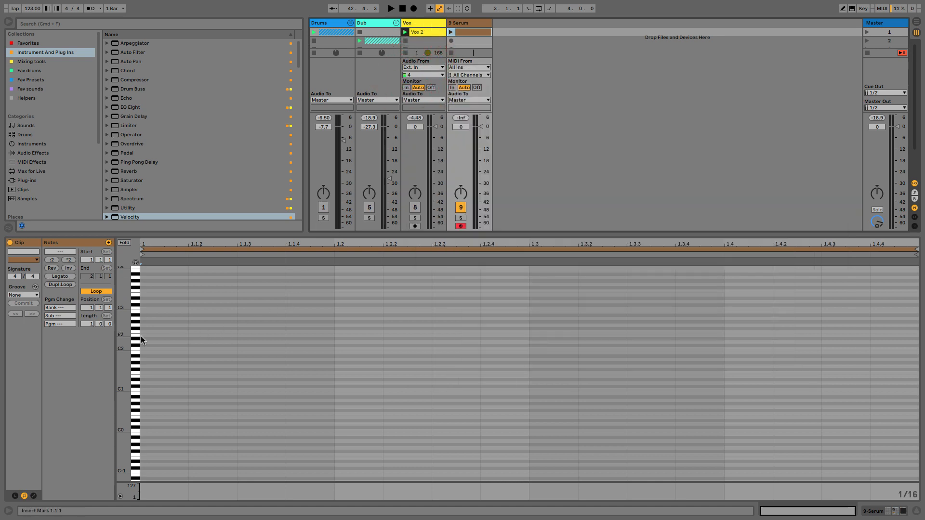
left_click_drag(131, 340, 162, 343)
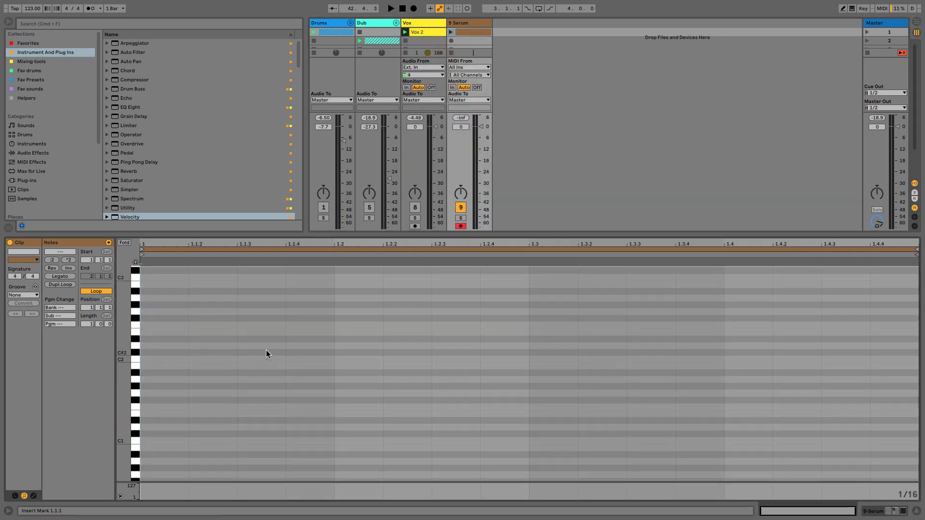
double_click(260, 379)
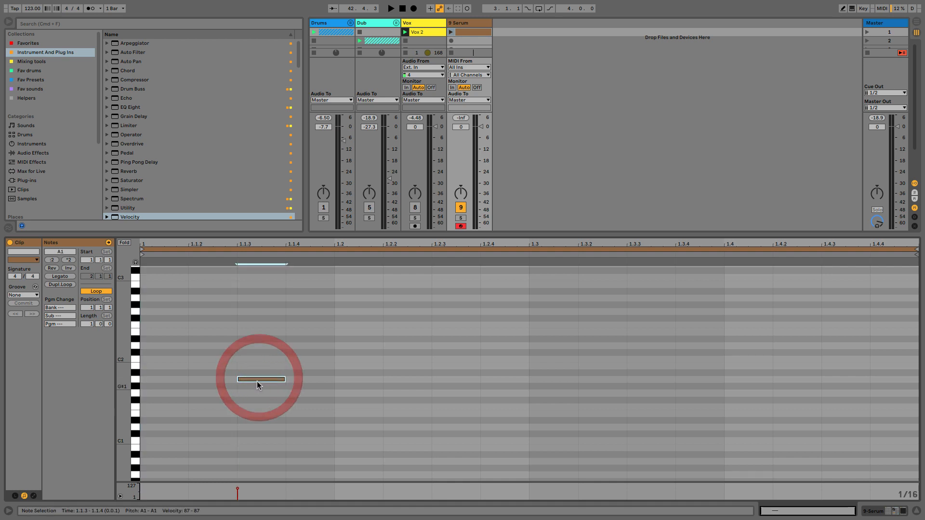
Duplicate the clip's loop to two bars and launch the Serum clip.
left_click(60, 284)
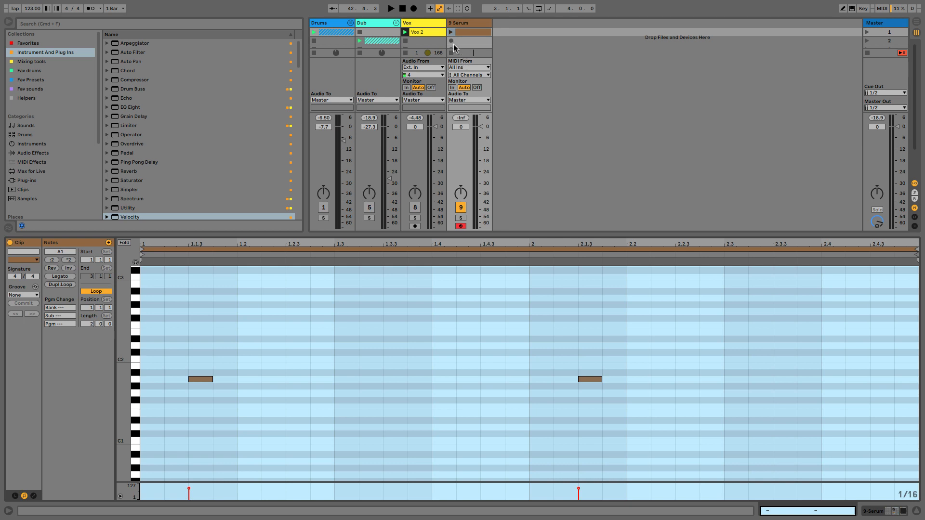
left_click(451, 32)
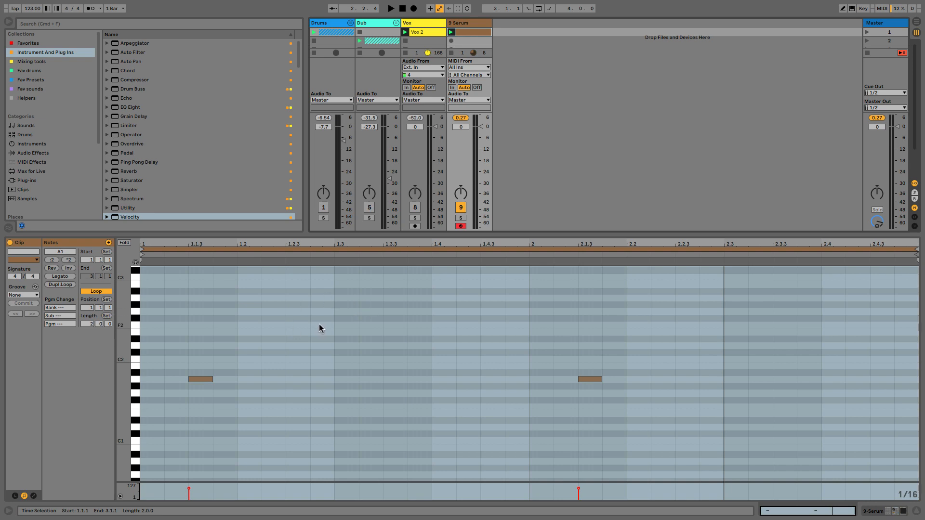
Reopen Serum's plug-in window from the track's device chain, then reposition and enlarge it.
key("shift+Tab")
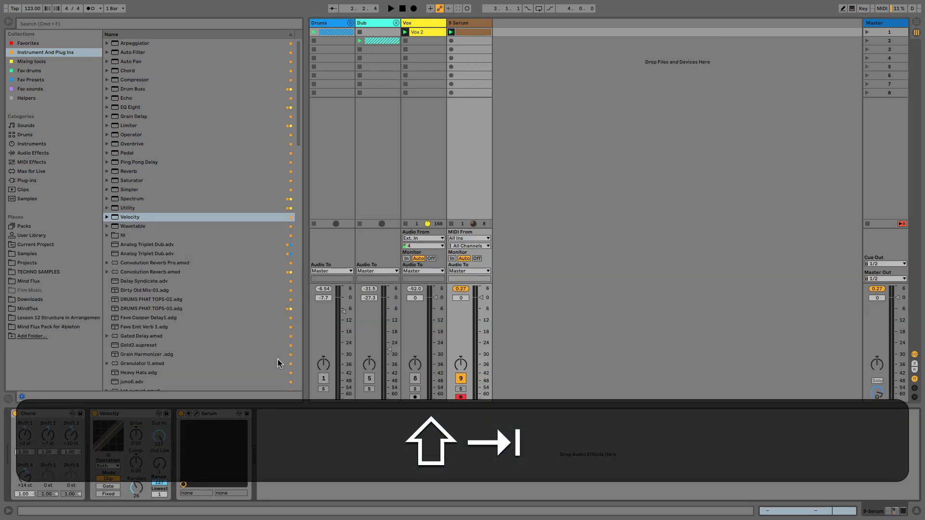
left_click(196, 414)
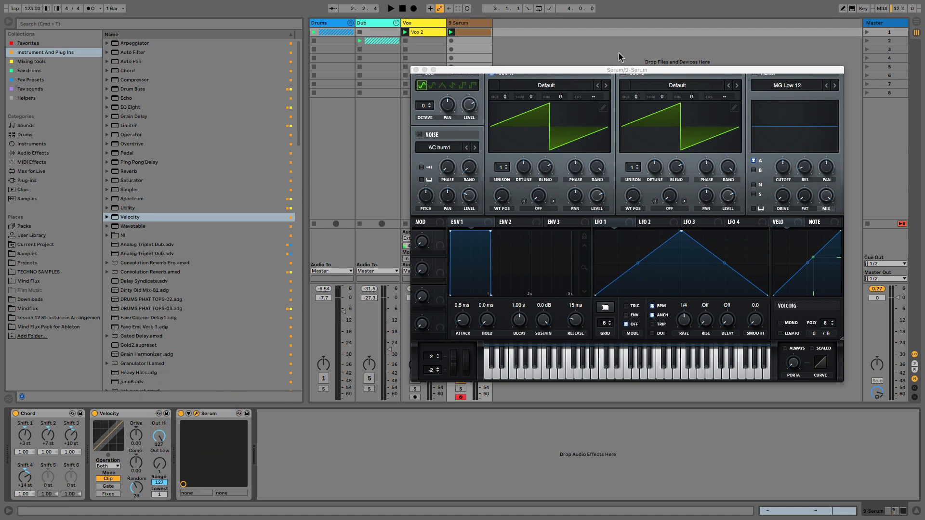
left_click_drag(625, 70, 532, 53)
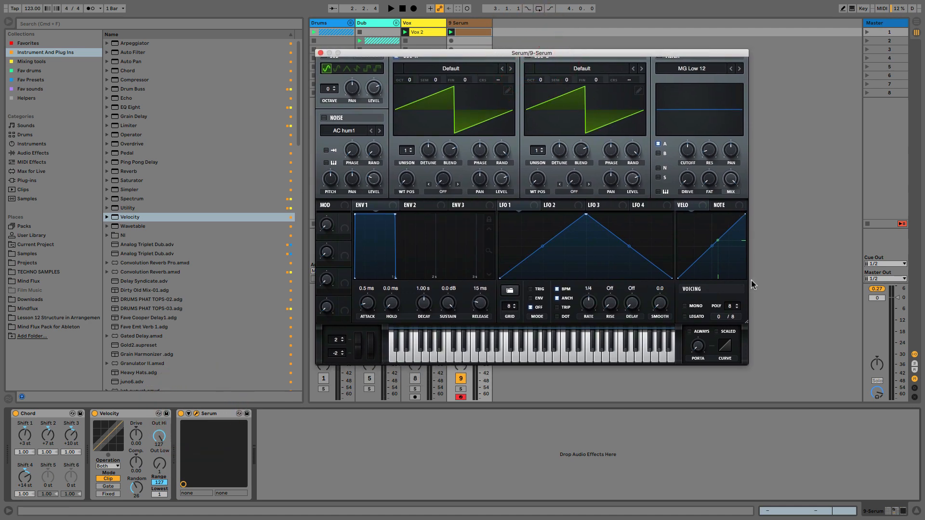
left_click_drag(748, 322, 758, 340)
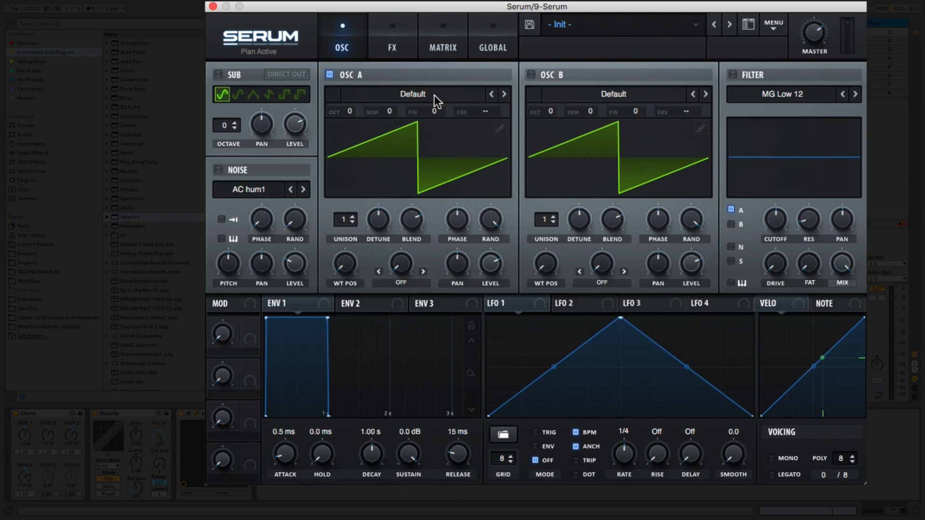
Load the Analog wavetable MATRIXY C64 into oscillator A and switch its waveform display to the 3D view.
left_click(435, 96)
mouse_move(434, 111)
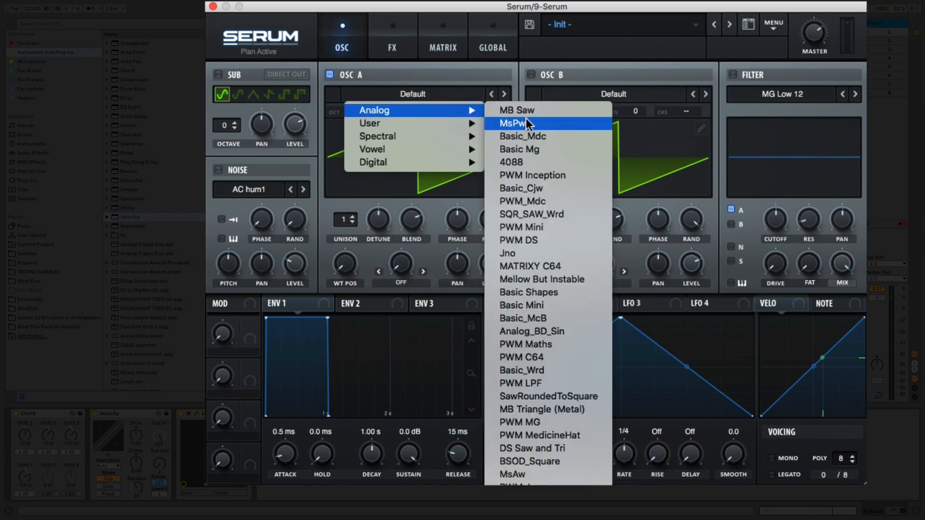
mouse_move(433, 149)
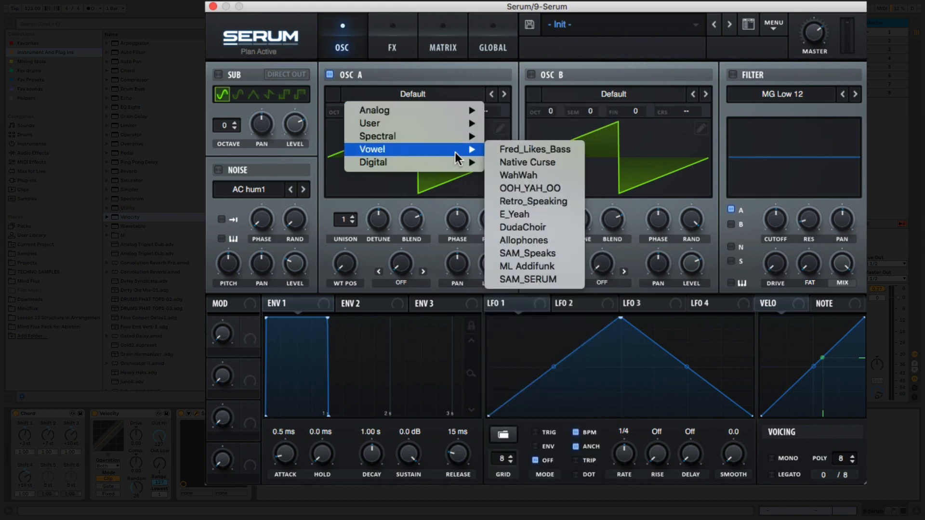
mouse_move(470, 164)
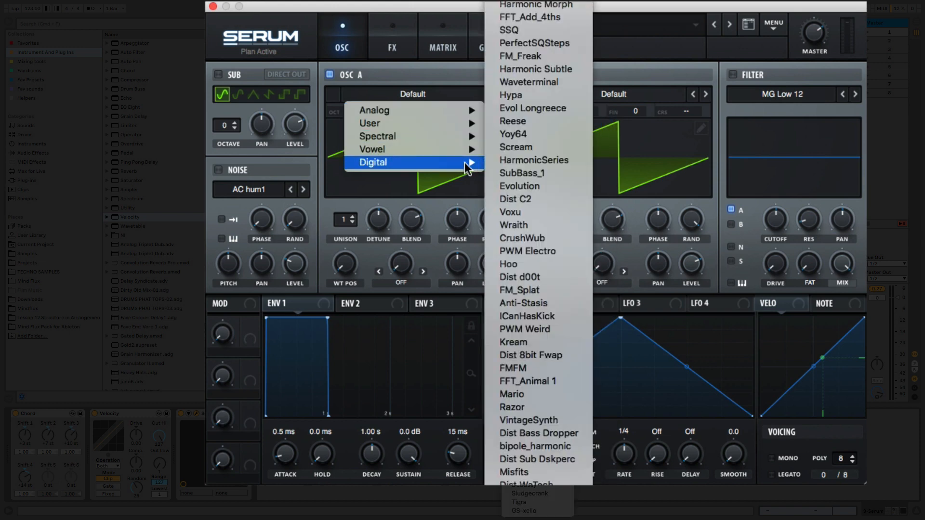
mouse_move(443, 128)
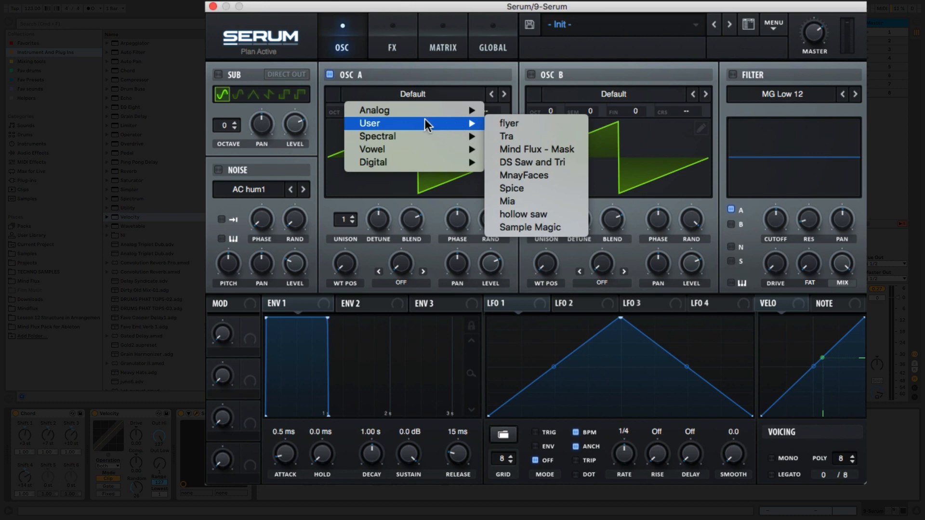
mouse_move(414, 123)
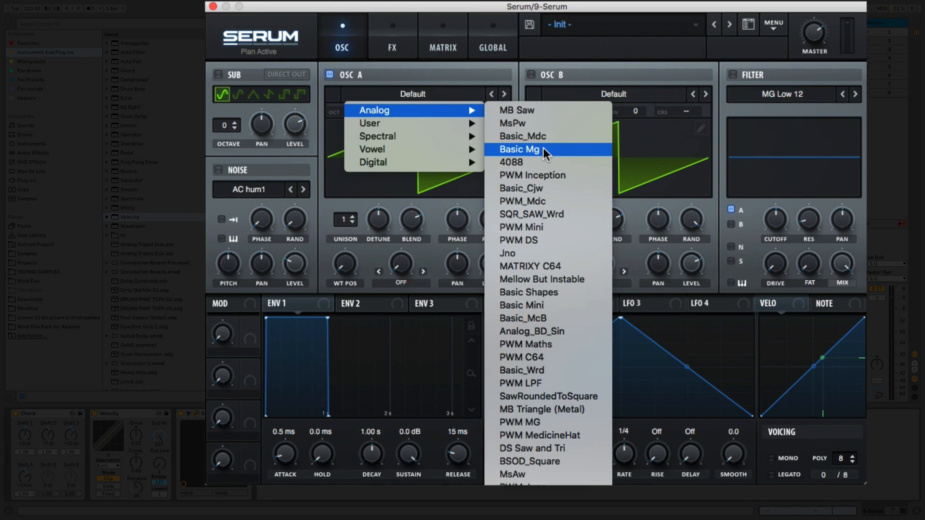
left_click(562, 265)
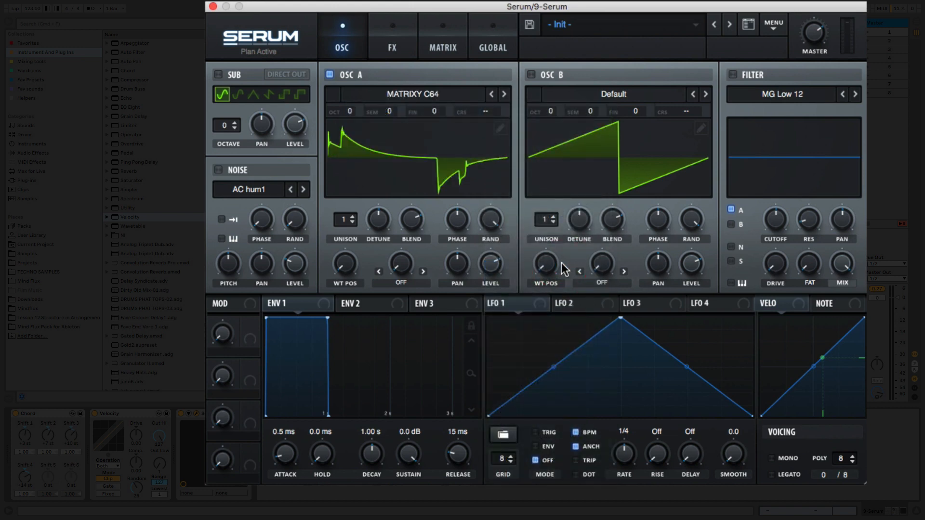
left_click(448, 147)
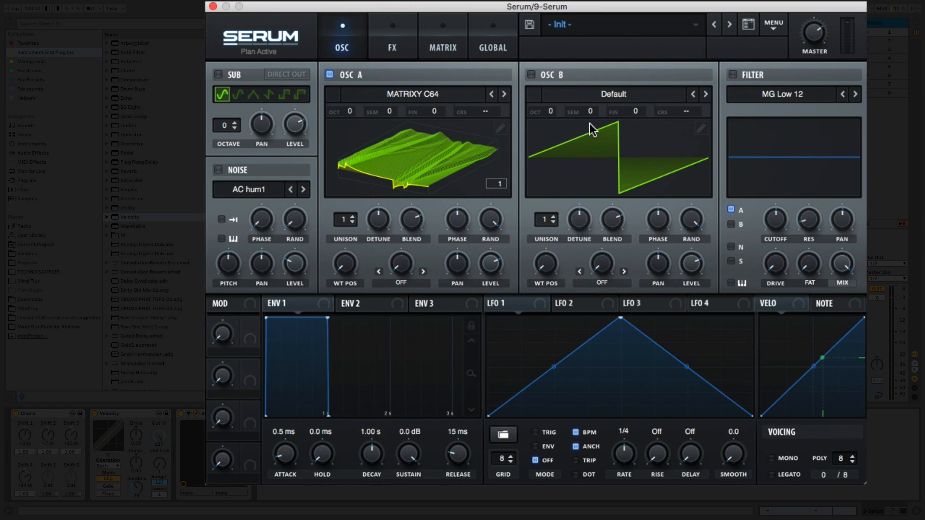
Turn on oscillator B in Serum.
left_click(532, 75)
left_click(532, 74)
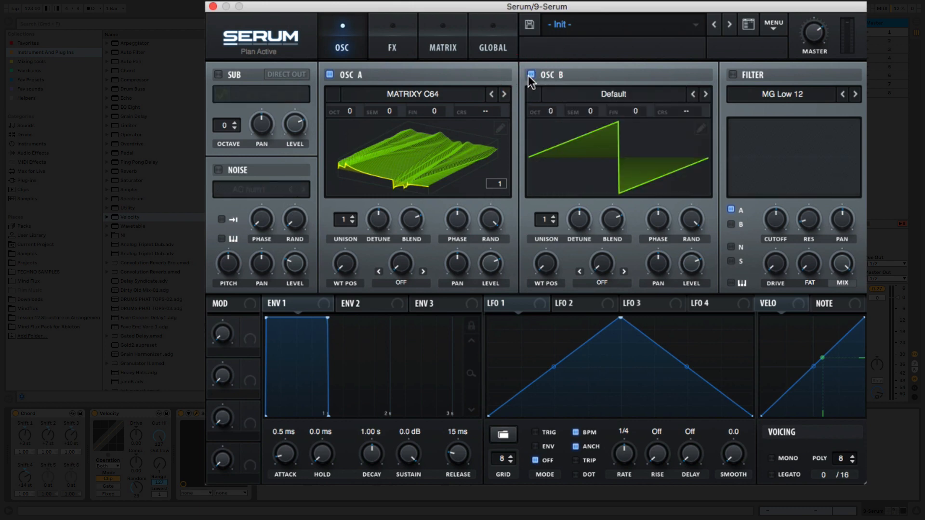
Load the Spectral wavetable Monster 9 [SL] into oscillator B and switch its waveform display to the 3D view.
left_click(606, 91)
mouse_move(605, 143)
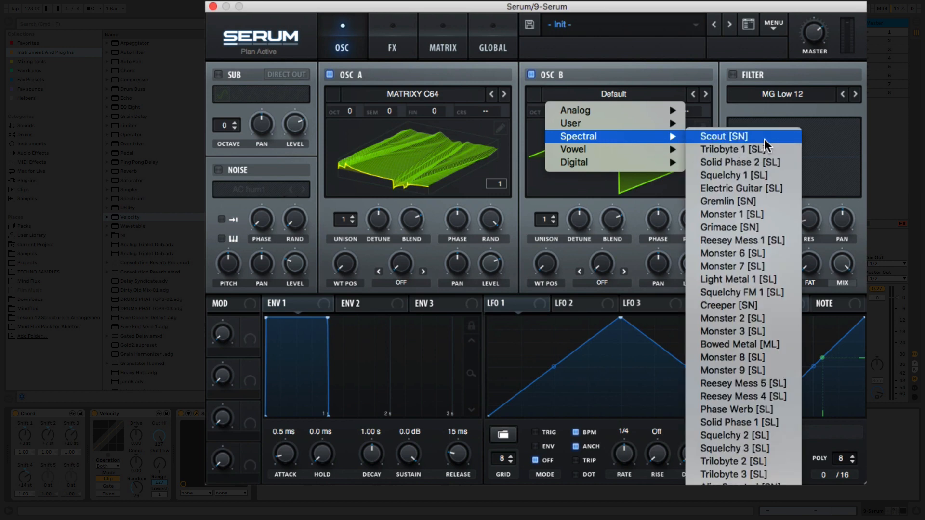
left_click(741, 371)
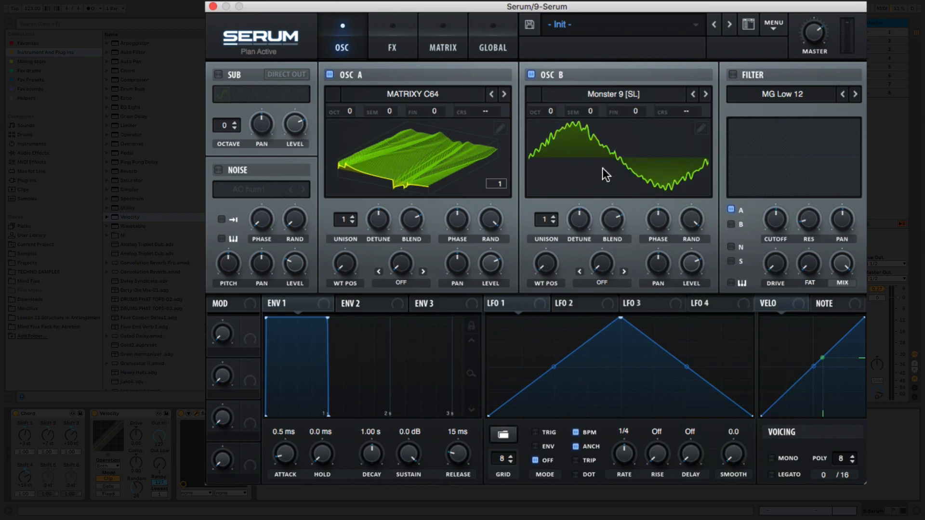
left_click(681, 126)
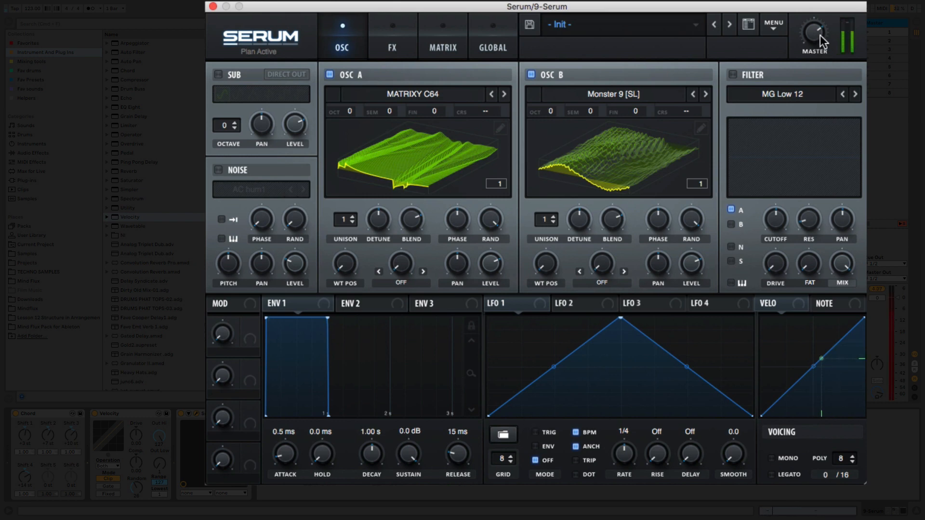
Lower Serum's master volume and set Envelope 1's release to 697 ms.
left_click_drag(821, 36, 817, 74)
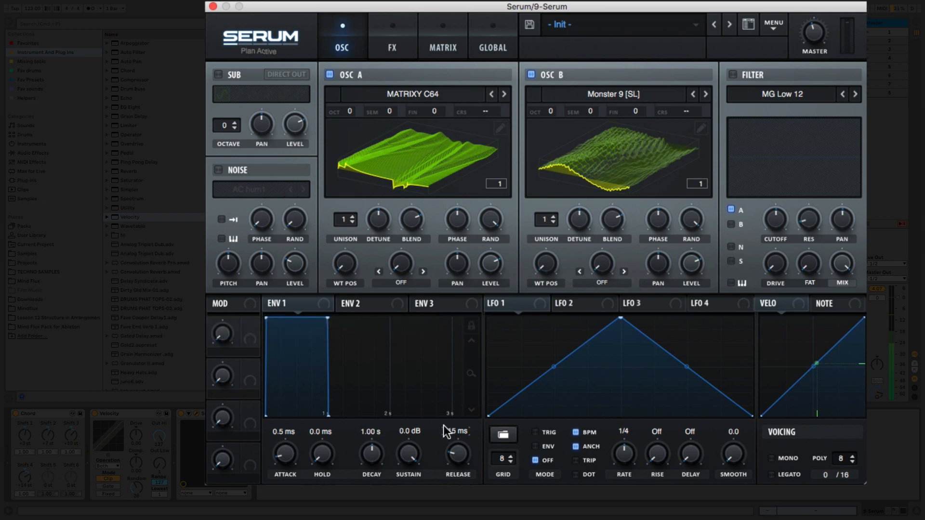
left_click_drag(455, 451, 441, 408)
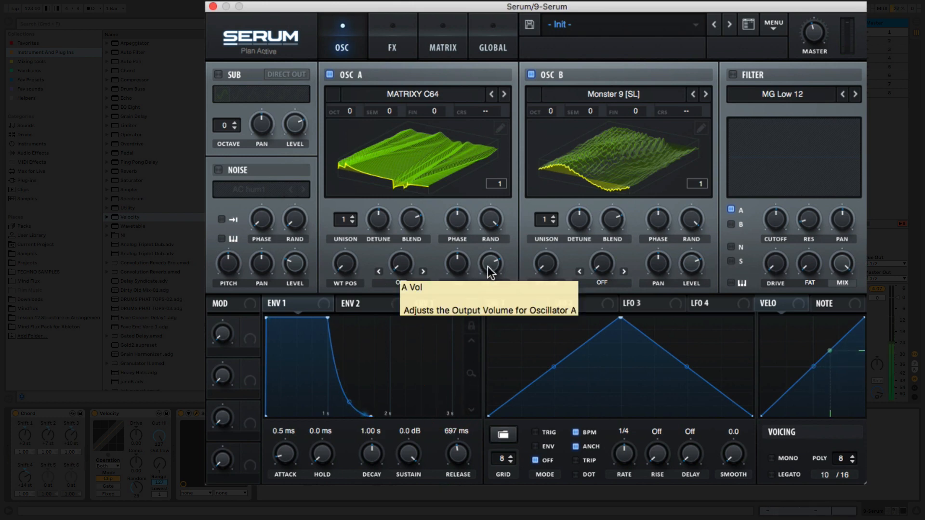
Raise oscillator A's level to maximum and set the wavetable positions to 39 for oscillator A and 122 for oscillator B.
left_click_drag(487, 267, 491, 232)
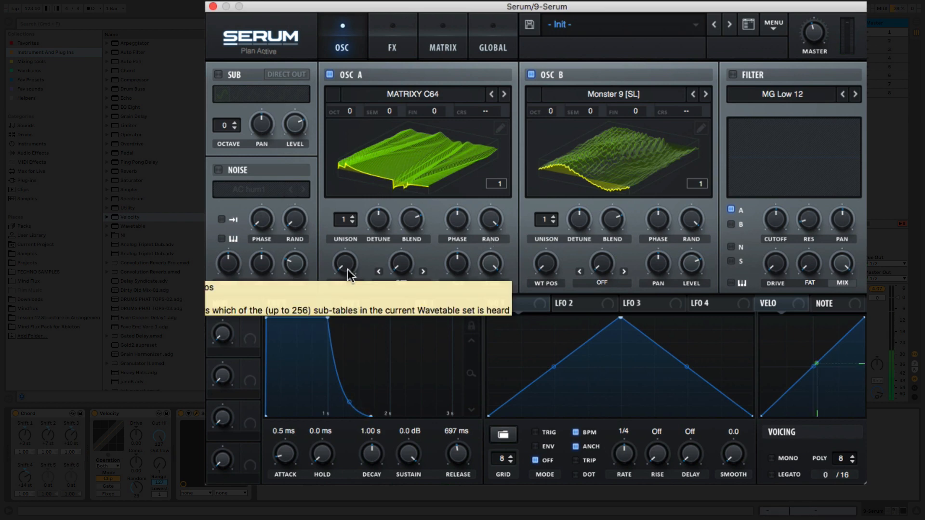
left_click_drag(346, 270, 383, 218)
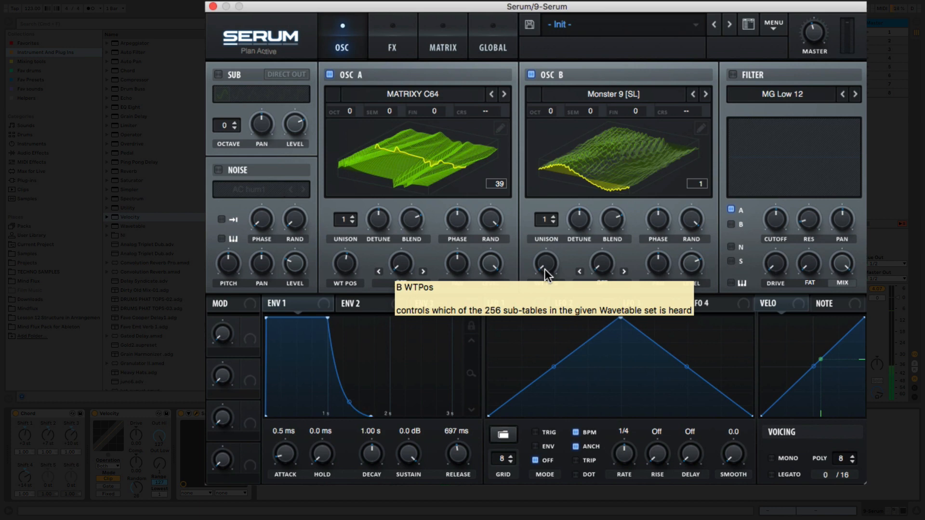
left_click_drag(545, 269, 554, 201)
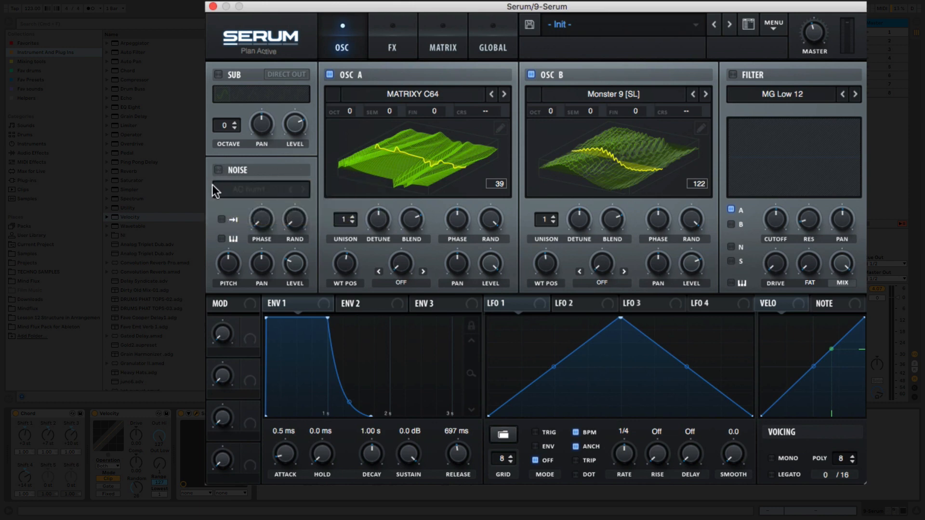
Turn on the noise oscillator and enable its one-shot mode.
left_click(219, 170)
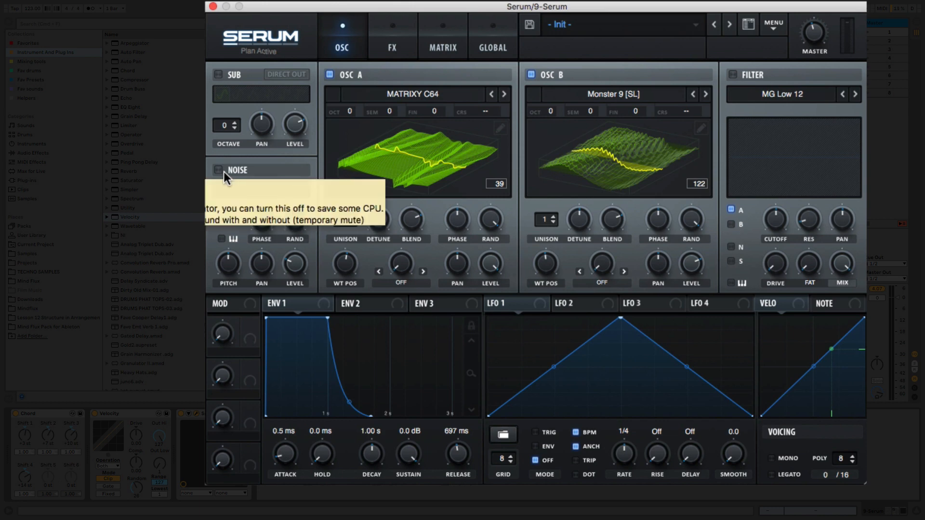
left_click(262, 188)
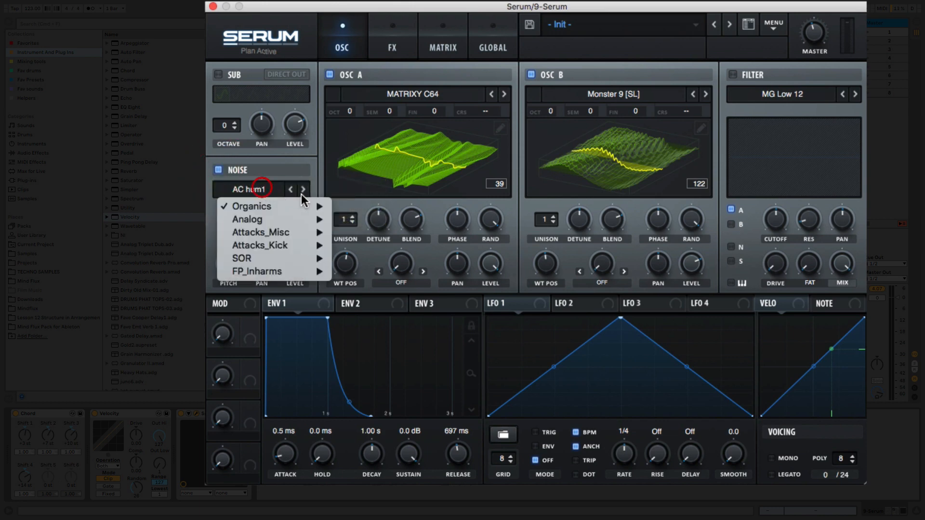
left_click(289, 188)
left_click(224, 220)
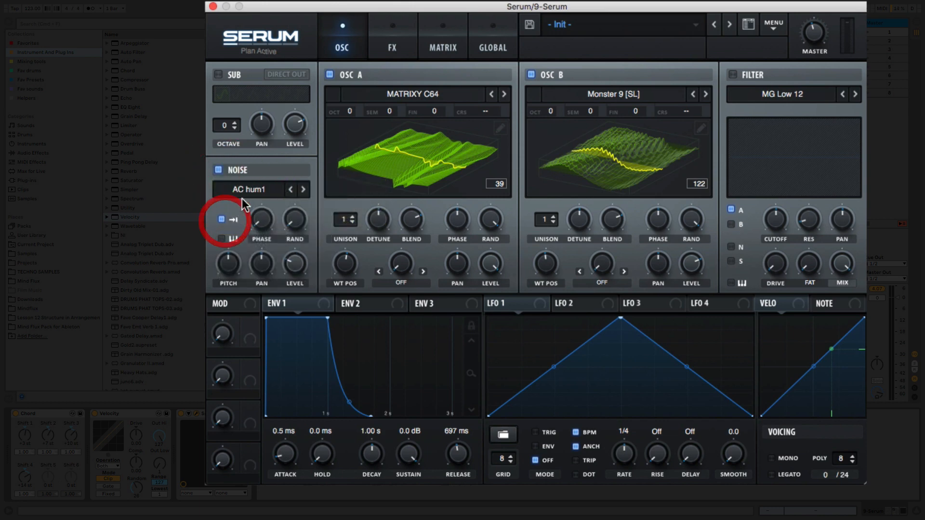
Load the Analog noise sample J 60 into the noise oscillator and reduce its level.
left_click(252, 190)
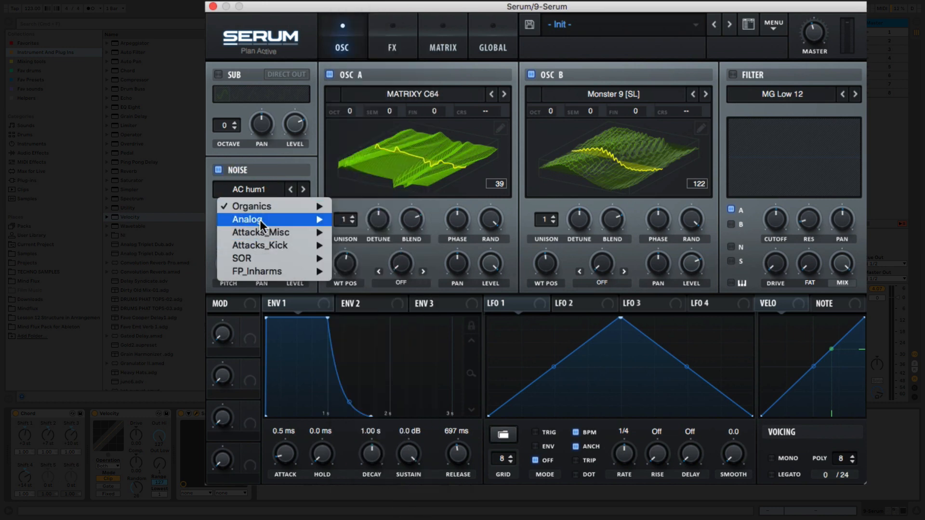
mouse_move(259, 220)
left_click(392, 284)
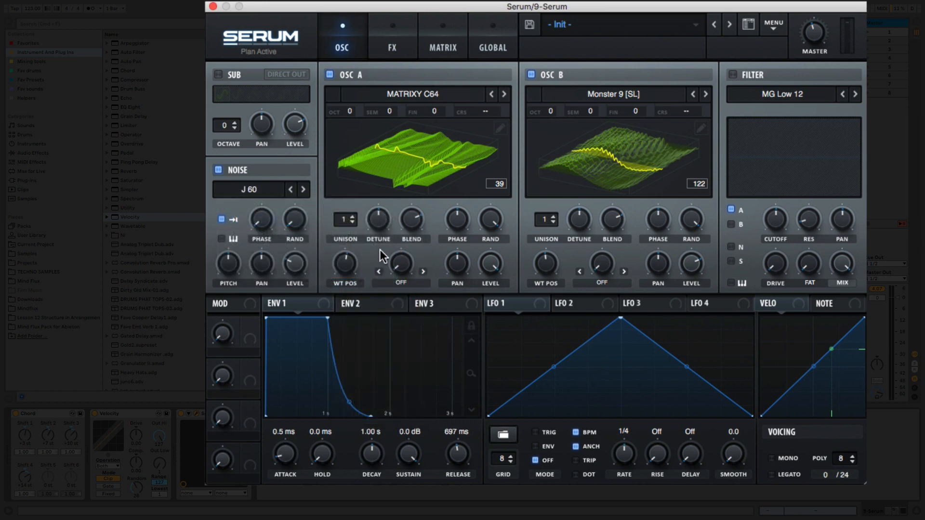
mouse_move(306, 258)
left_mouse_down()
mouse_move(314, 208)
mouse_move(311, 278)
left_mouse_up()
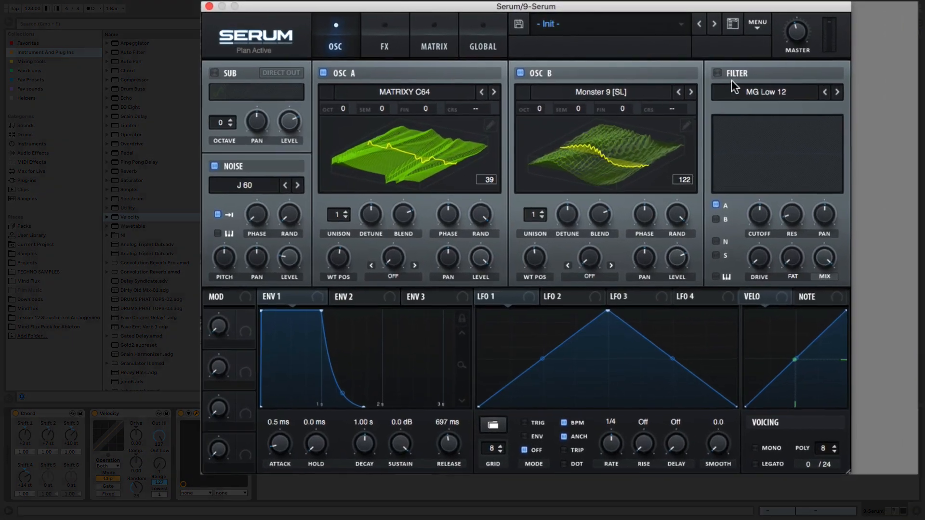
Turn on the filter, set its type to German LP from the Misc group, and route oscillator B through it.
left_click(717, 73)
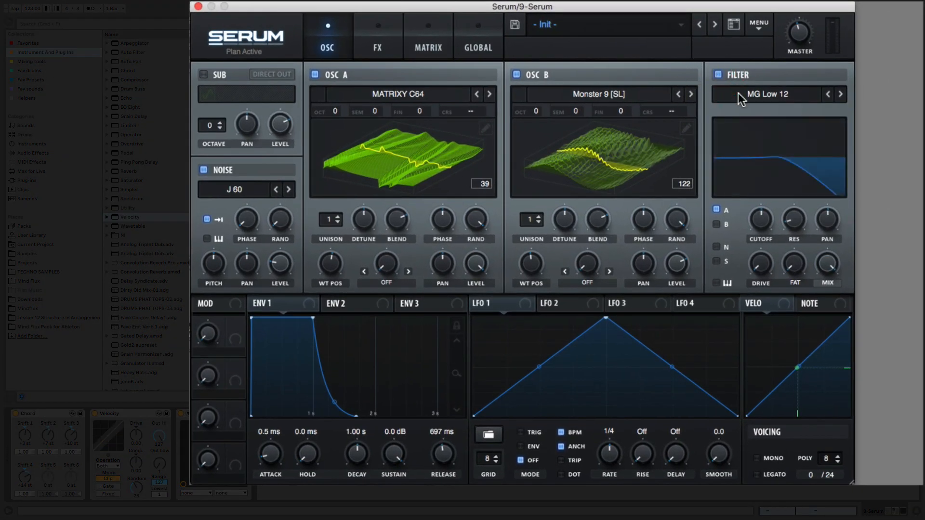
left_click(739, 92)
mouse_move(743, 108)
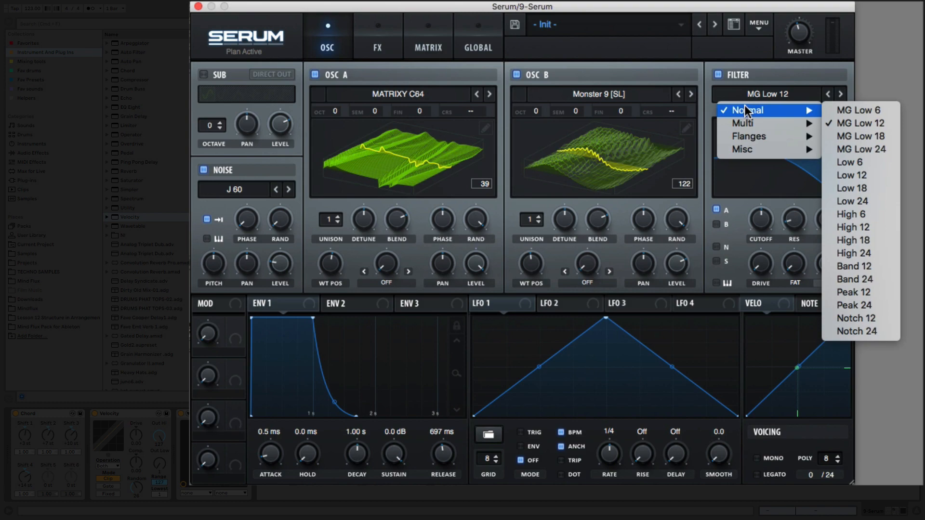
mouse_move(749, 146)
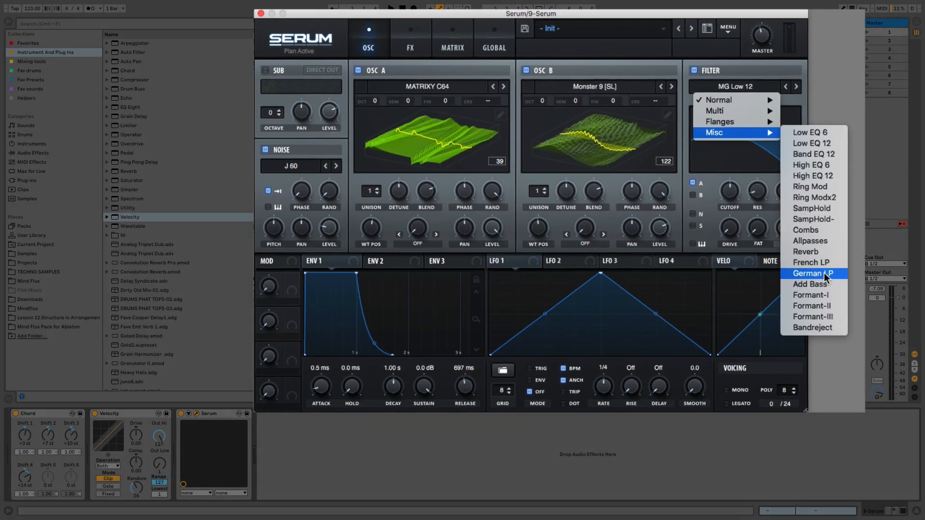
left_click(824, 273)
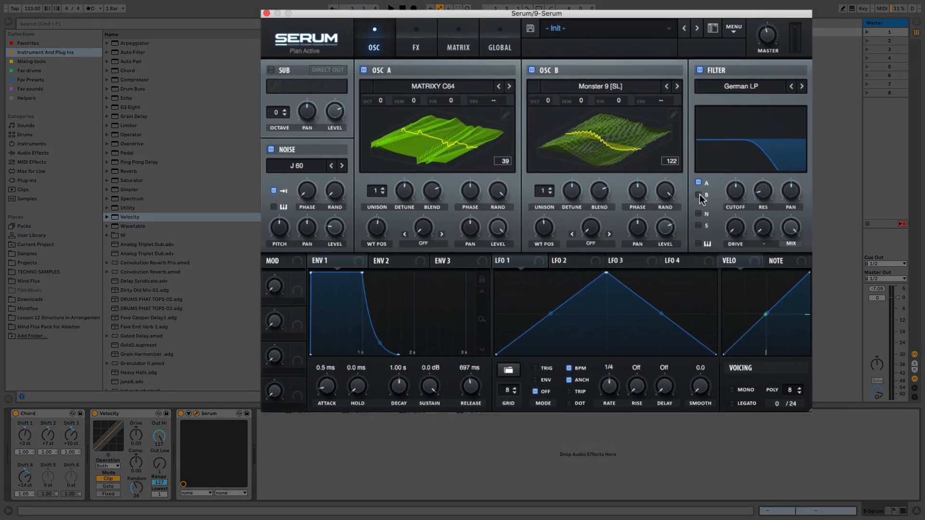
left_click(700, 195)
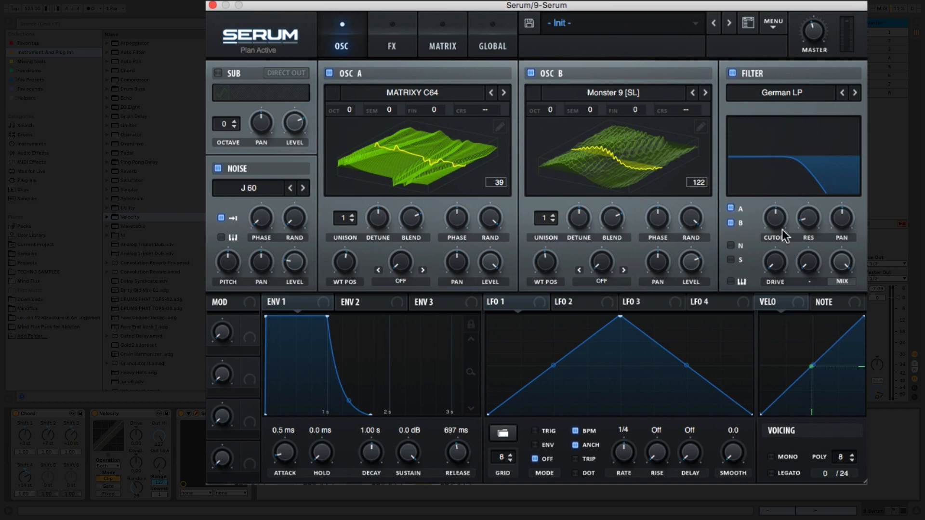
Lower the filter cutoff to near its minimum and raise the filter's resonance and drive.
left_click_drag(782, 229, 779, 300)
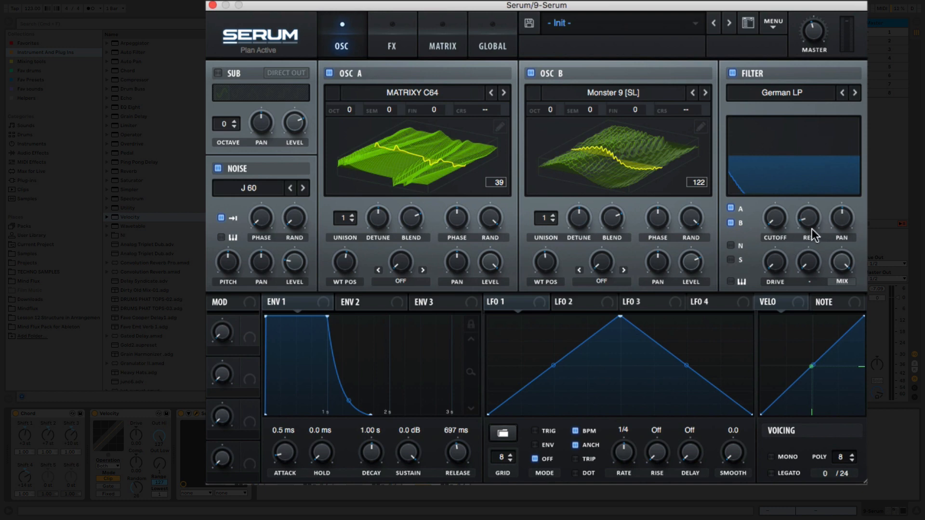
left_click_drag(807, 225, 802, 191)
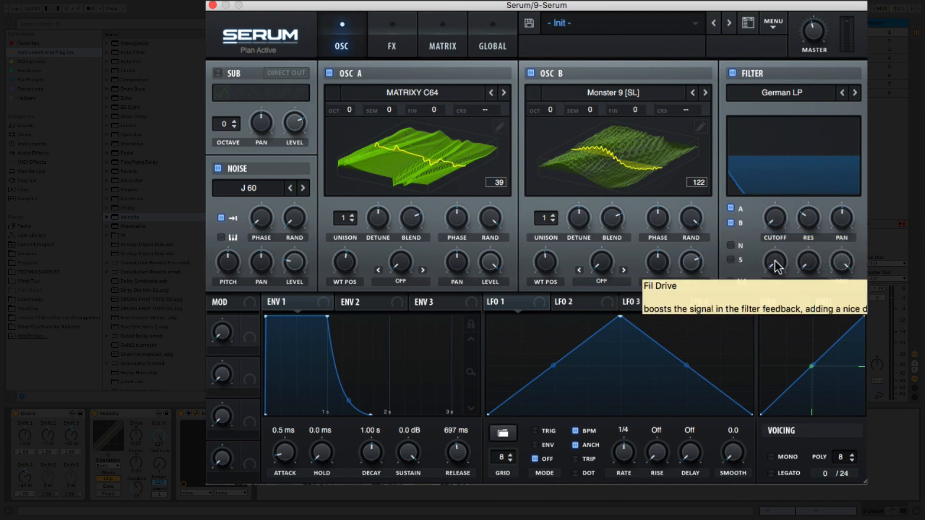
mouse_move(775, 261)
left_mouse_down()
mouse_move(785, 213)
mouse_move(817, 189)
left_mouse_up()
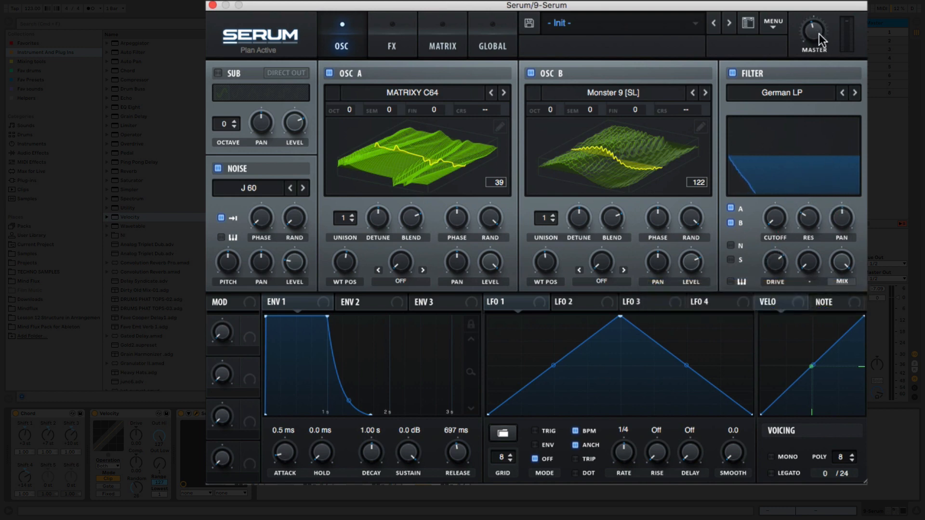
Turn Serum's master volume down further to compensate for the added filter drive.
left_click_drag(819, 33, 819, 75)
left_click_drag(817, 29, 815, 61)
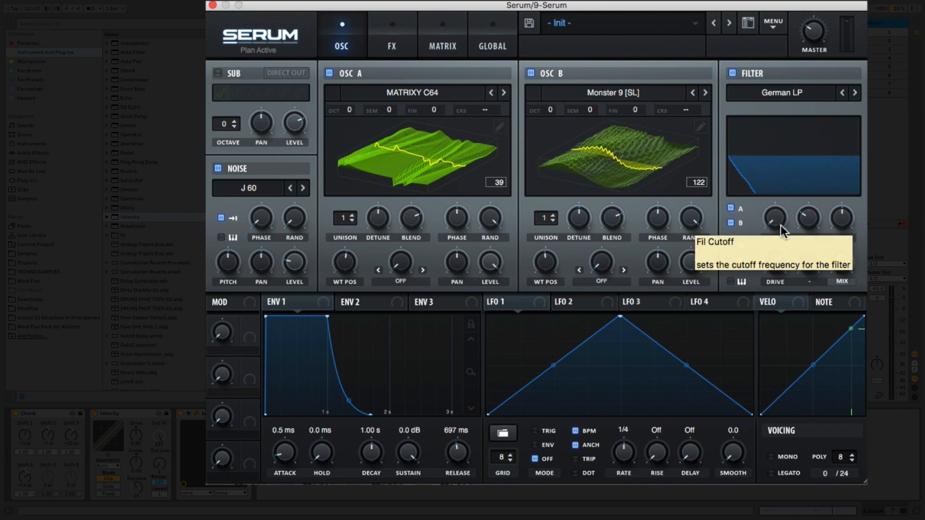
Set Envelope 2 to 60 ms attack, 546 ms decay, 0% sustain and 1.78 s release.
left_click(399, 307)
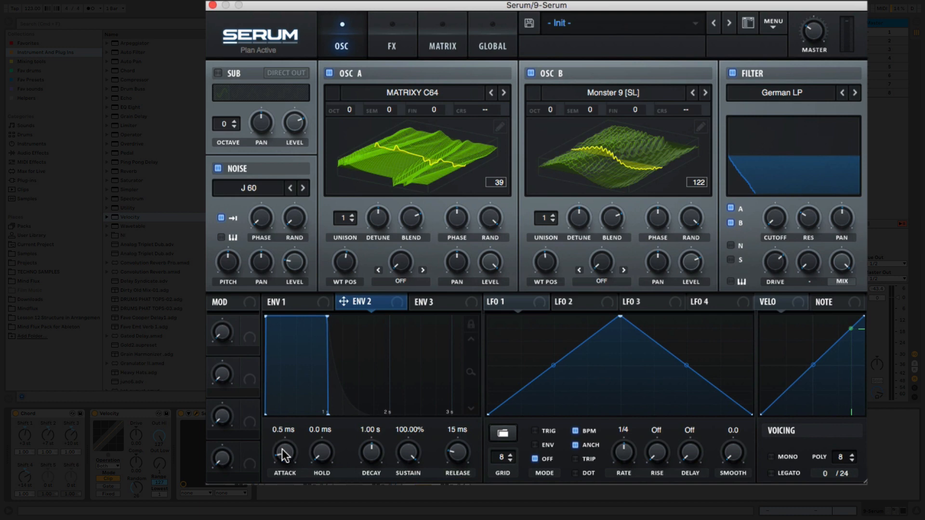
left_click_drag(284, 453, 282, 424)
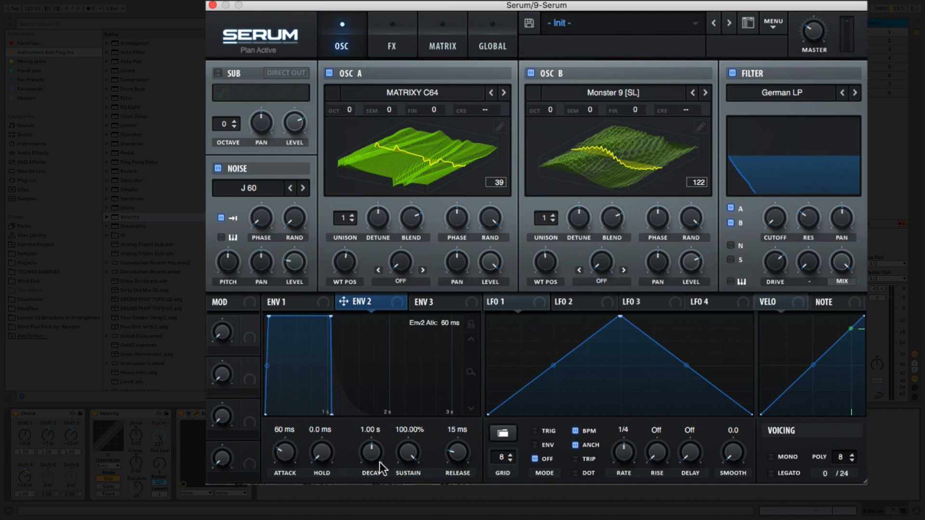
left_click_drag(405, 455, 451, 482)
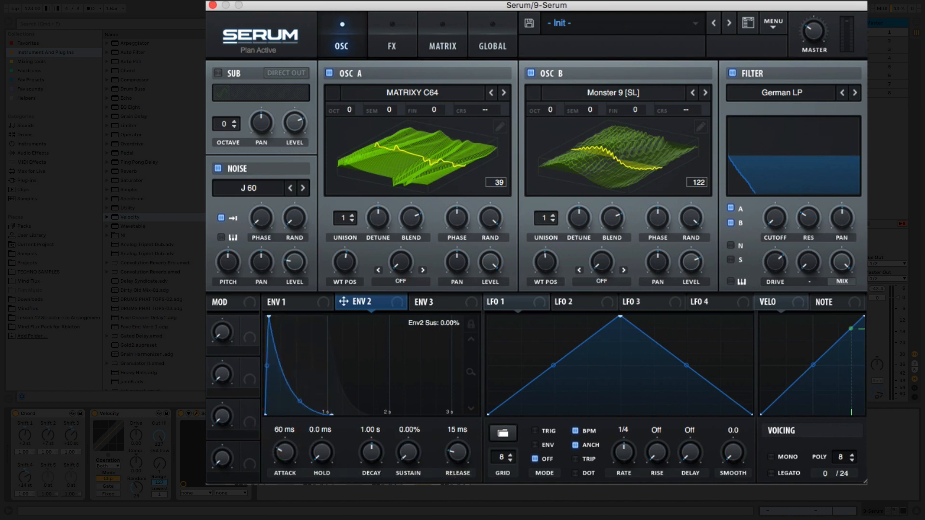
left_click_drag(454, 440, 454, 393)
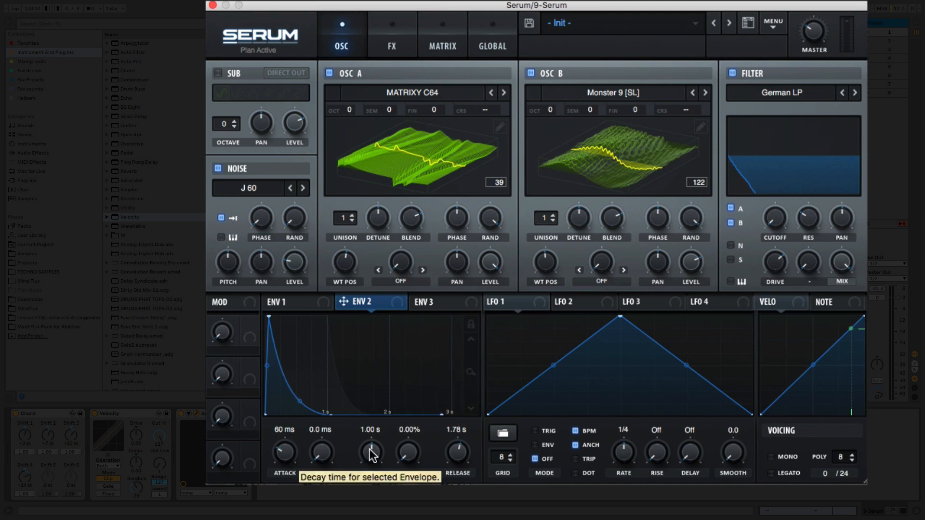
left_click_drag(369, 449, 369, 458)
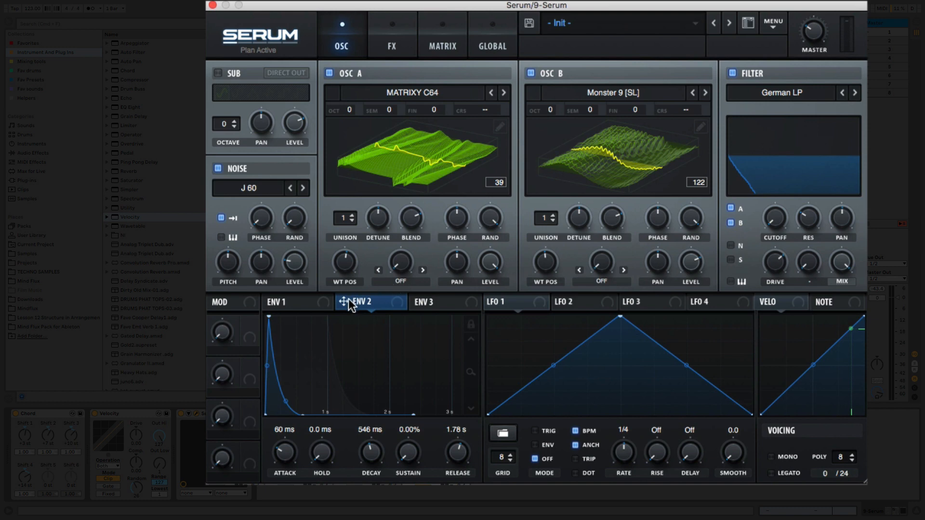
Assign Envelope 2 to modulate the filter cutoff and set Macro 1 as the modulation's aux source.
left_click_drag(345, 303, 780, 222)
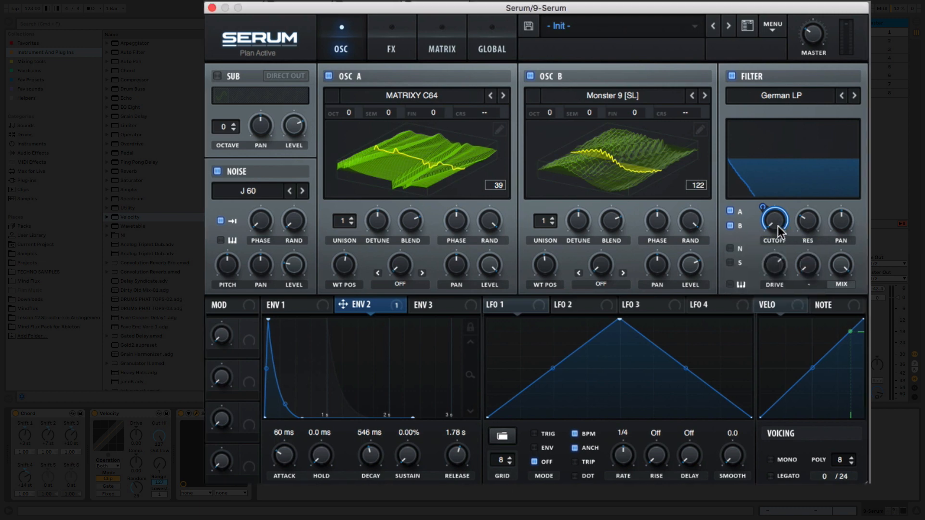
right_click(778, 225)
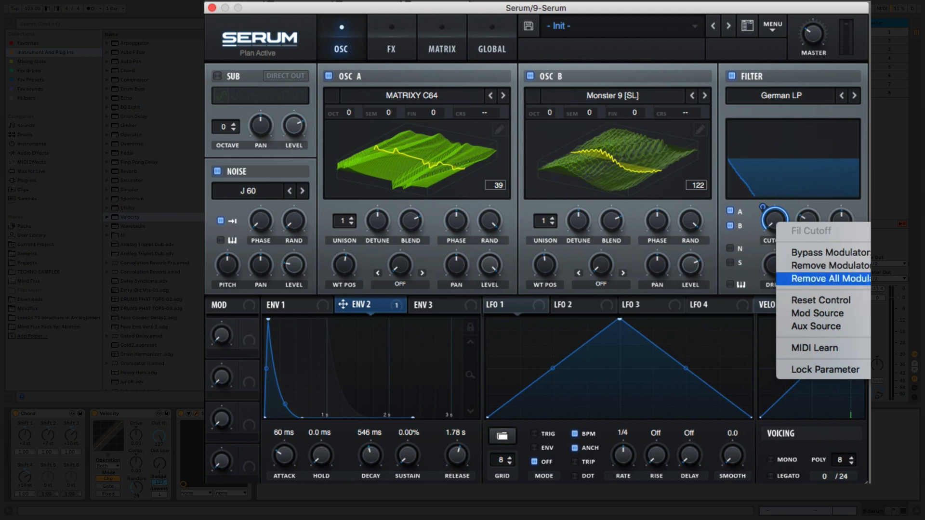
mouse_move(816, 326)
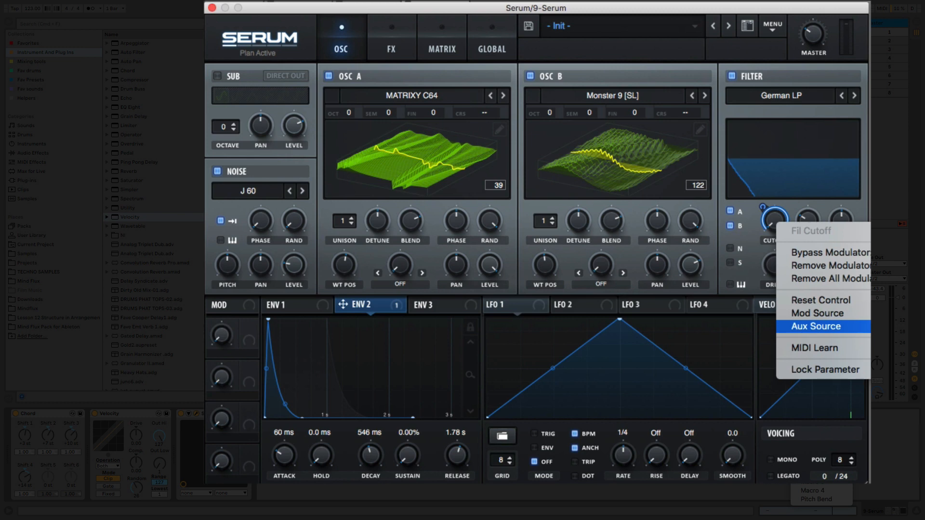
left_click(819, 465)
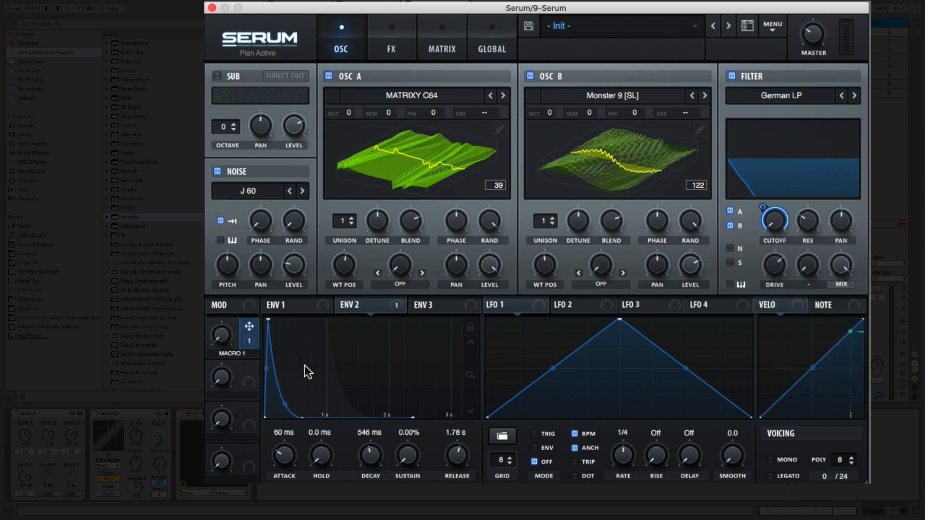
Rename Macro 1 to "Filter Env Amt".
type("AI")
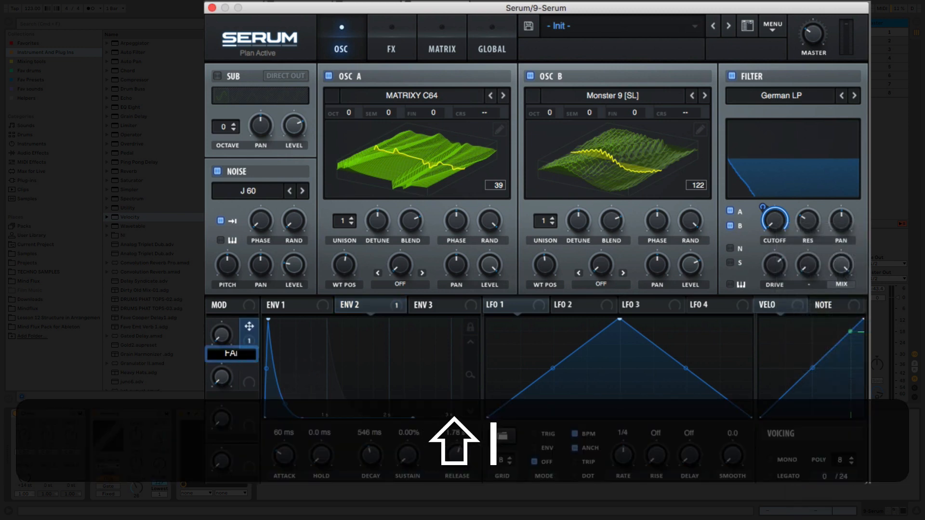
key("BackSpace")
type("Fil")
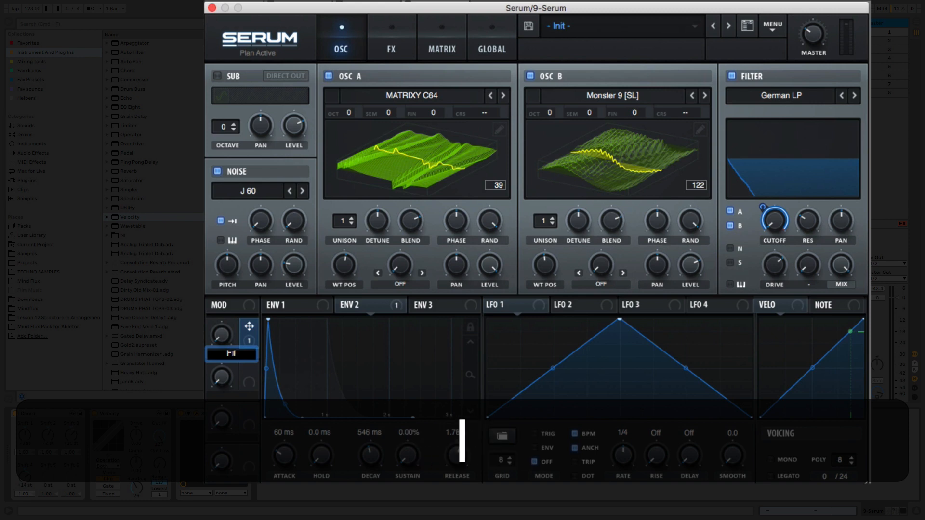
type("ter Env Amt")
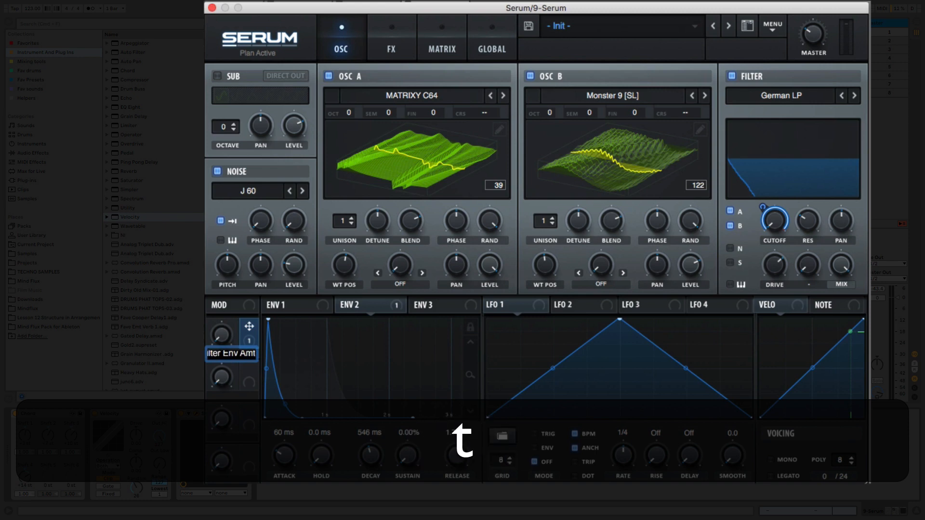
Finish naming Macro 1 "Filter Env Amt" and raise its amount to open up the filter envelope.
key("Return")
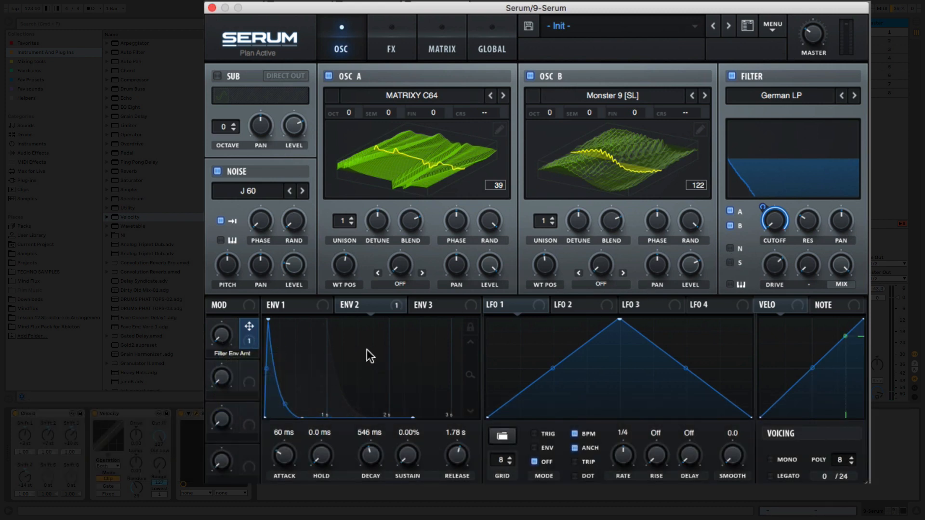
left_click_drag(224, 339, 255, 307)
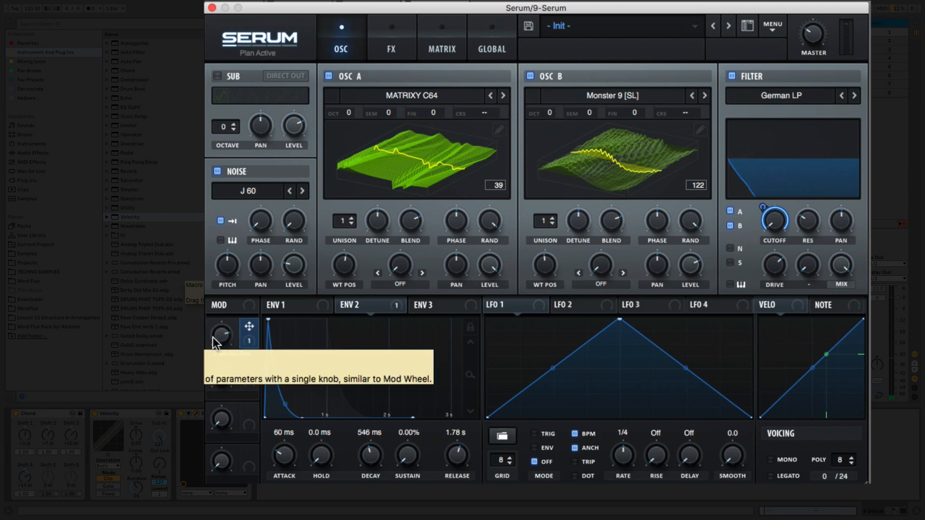
left_click_drag(225, 332, 229, 326)
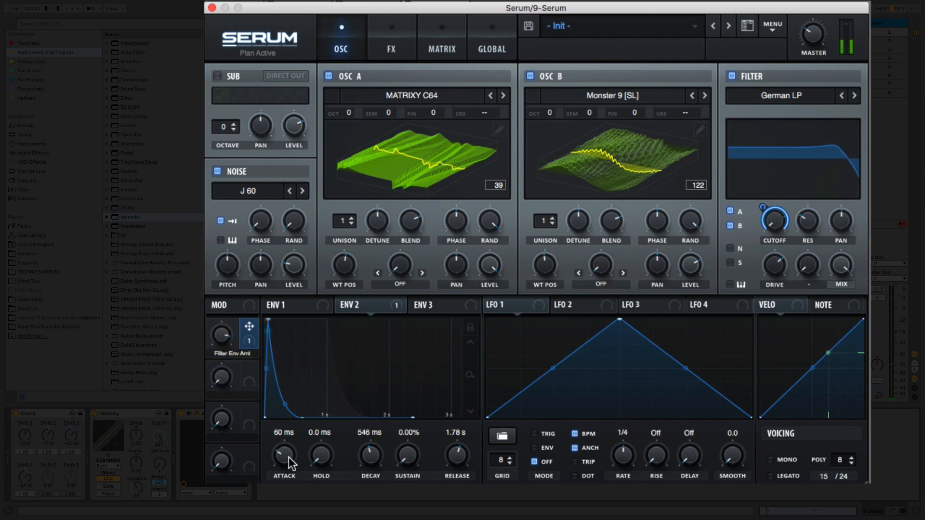
Set Envelope 2's attack to 9.8 ms and decay to 194 ms, and slightly adjust the noise level.
mouse_move(289, 463)
left_mouse_down()
mouse_move(287, 474)
mouse_move(294, 463)
left_mouse_up()
left_click_drag(293, 273, 291, 271)
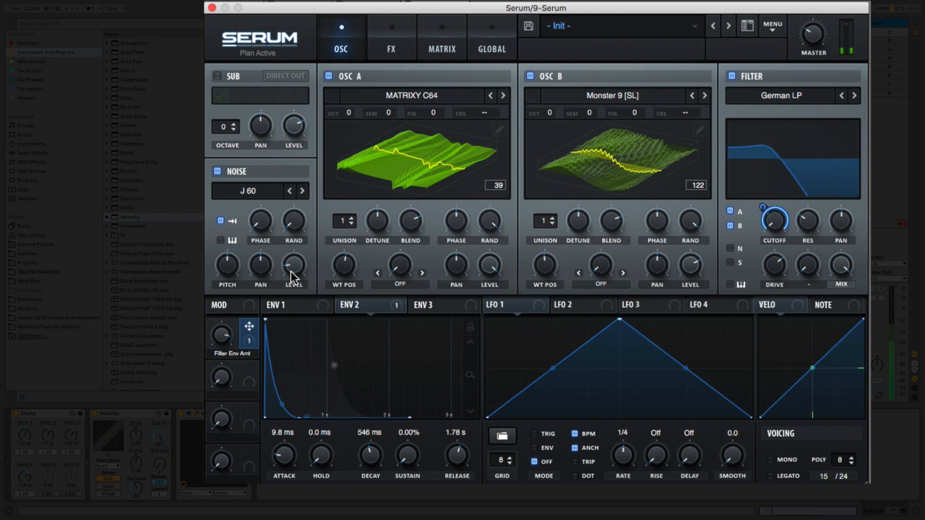
left_click_drag(366, 447, 375, 462)
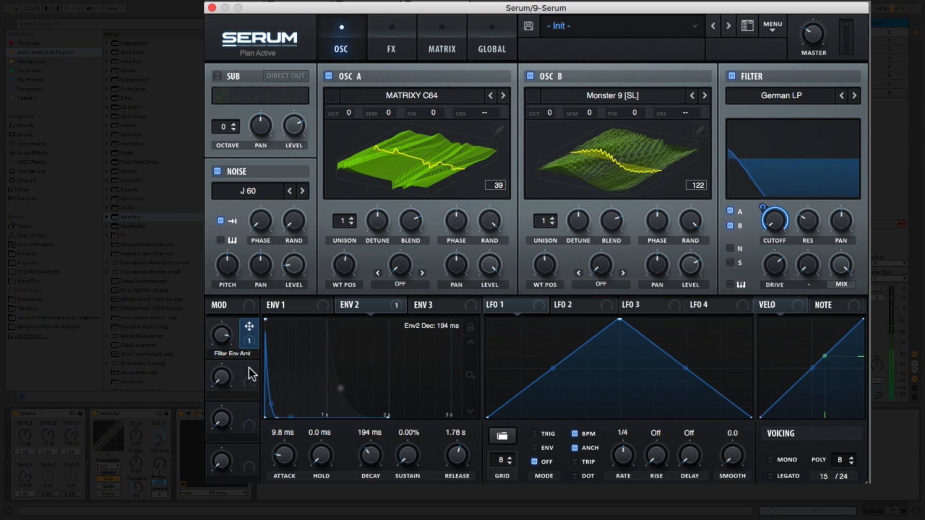
Assign Macro 2 to modulate Envelope 2's decay and raise the macro's amount.
left_click_drag(249, 369, 371, 456)
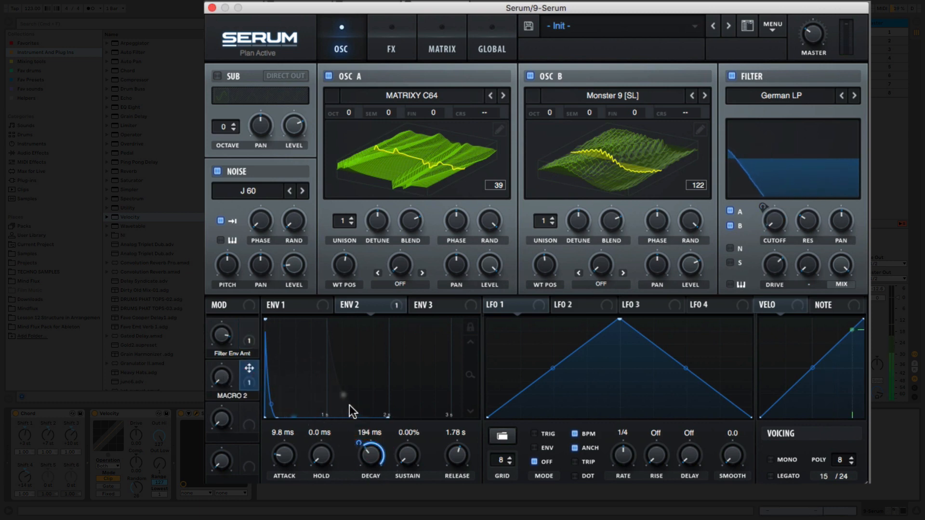
left_click_drag(229, 371, 227, 362)
left_click_drag(235, 321, 235, 322)
Rename Macro 2 to "Decay".
double_click(234, 396)
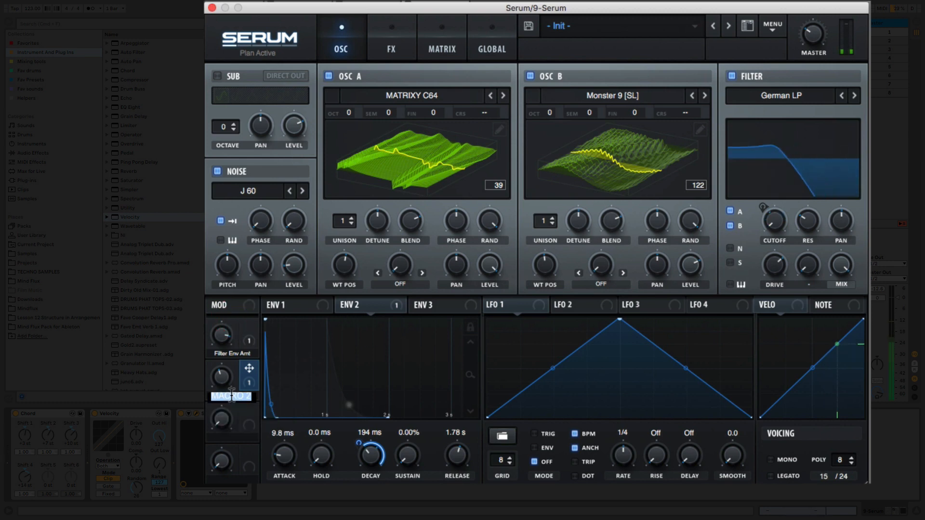
type("Dev")
key("BackSpace")
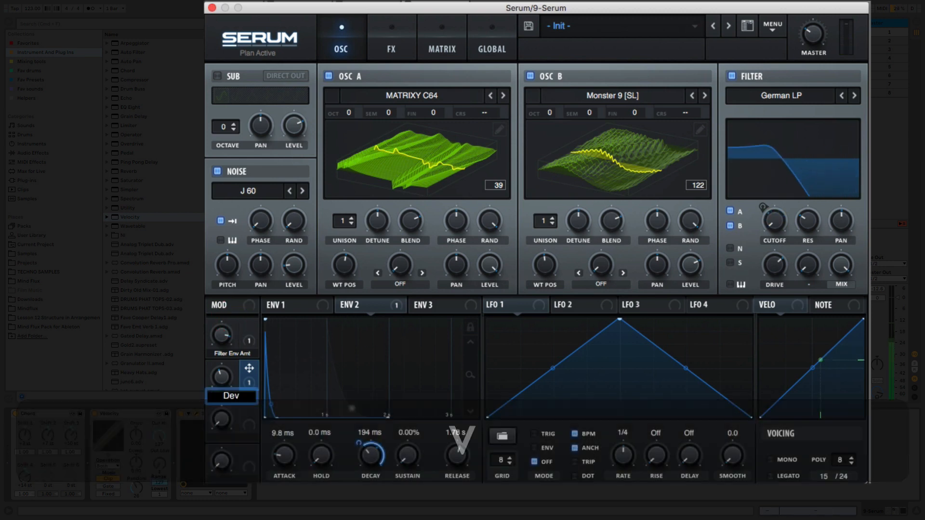
type("cay")
key("Return")
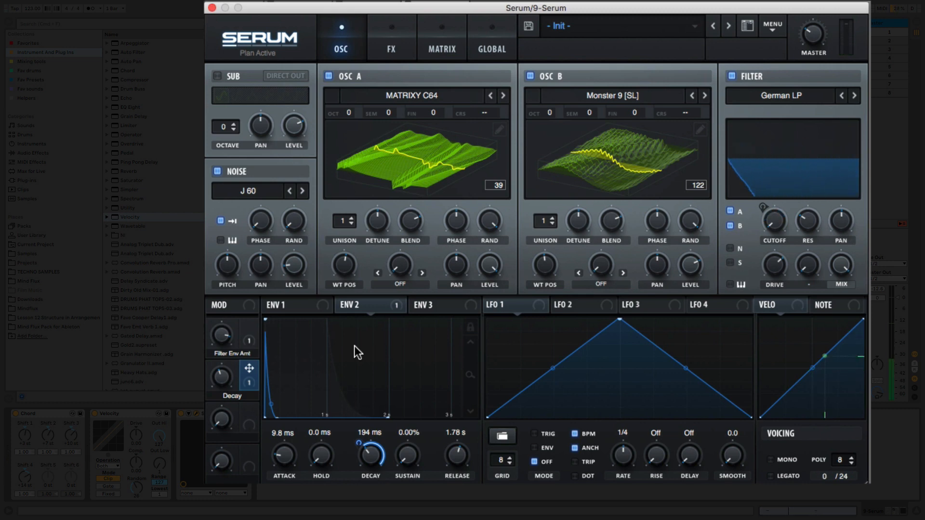
Load the user shape "hills" into LFO 3, switch off BPM sync and set its rate to 0.06 Hz.
left_click(636, 306)
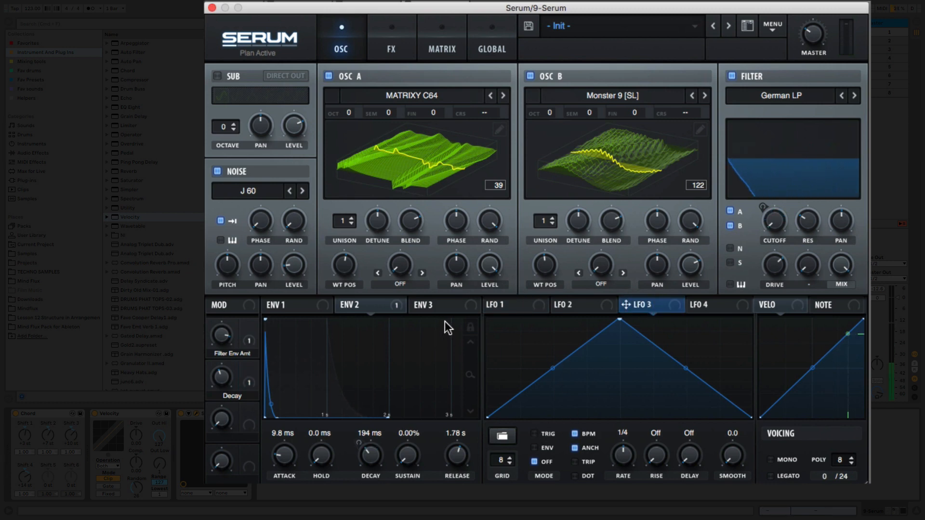
left_click(503, 436)
mouse_move(501, 437)
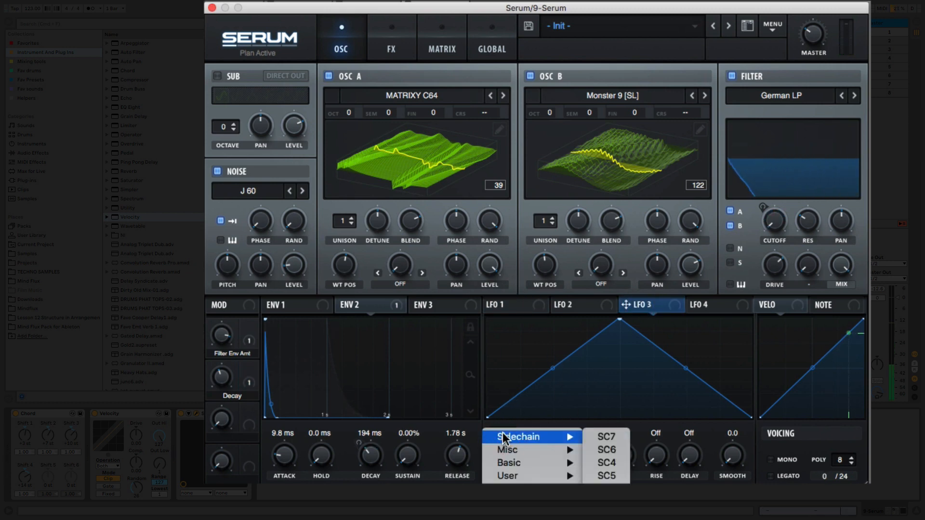
mouse_move(544, 476)
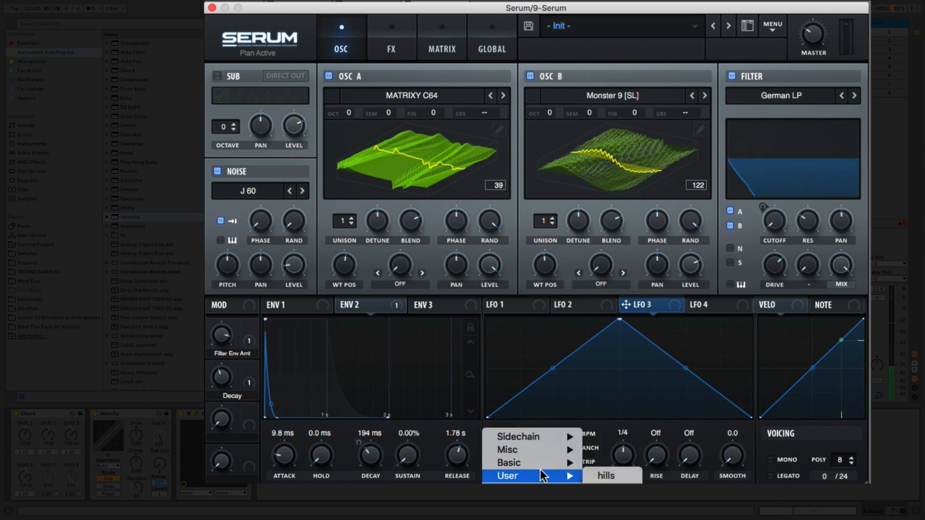
left_click(607, 476)
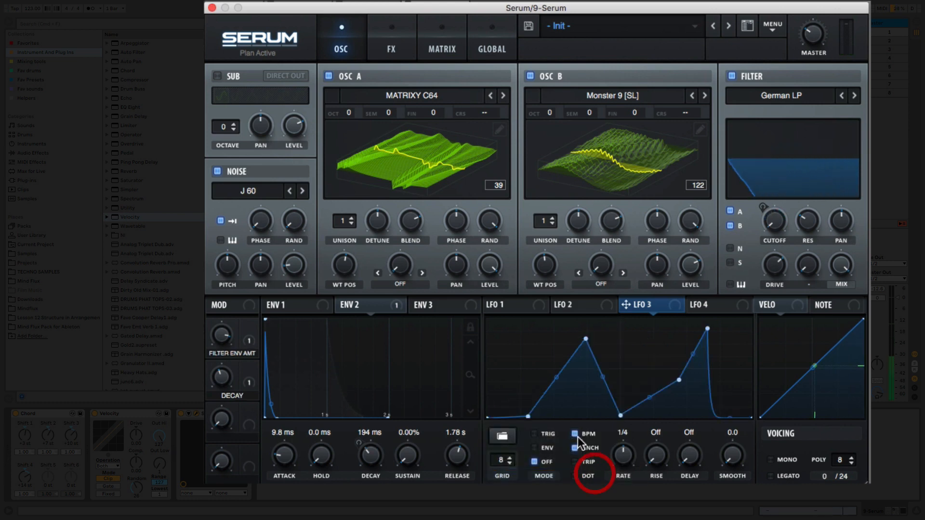
left_click(576, 434)
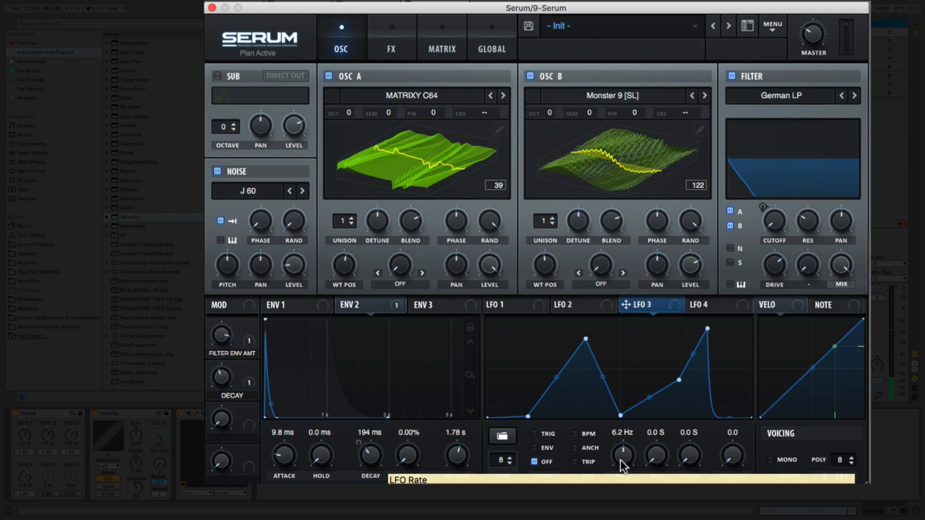
mouse_move(620, 457)
left_mouse_down()
mouse_move(623, 487)
mouse_move(623, 456)
left_mouse_up()
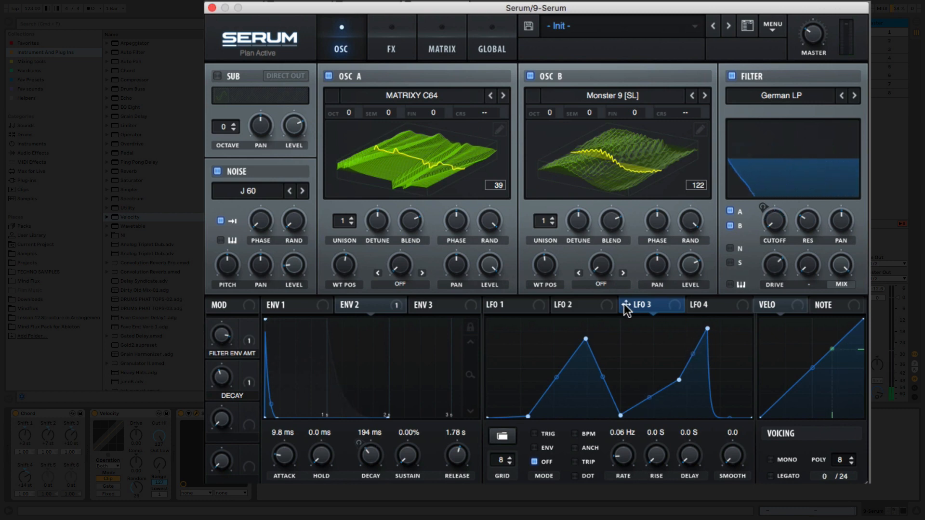
Assign LFO 3 to modulate the filter cutoff and the wavetable positions of both oscillators.
left_click_drag(626, 305, 761, 254)
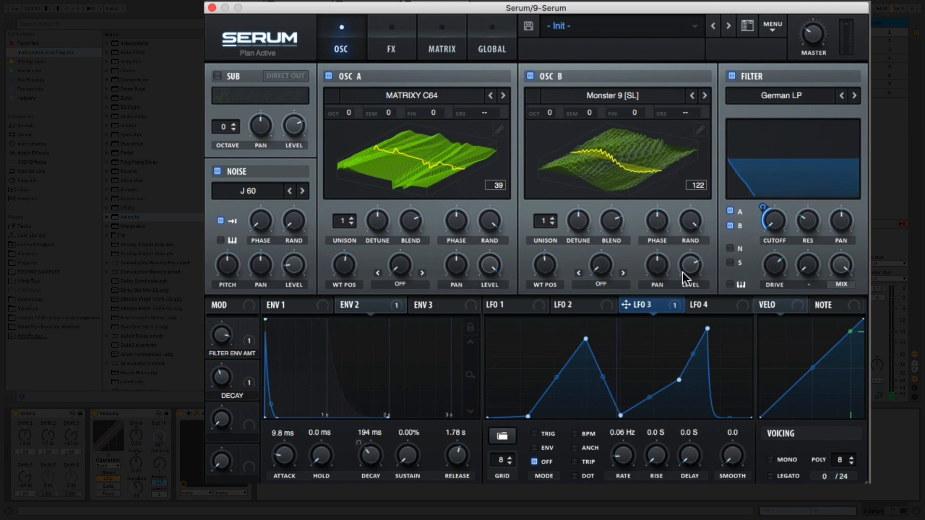
left_click_drag(626, 304, 333, 256)
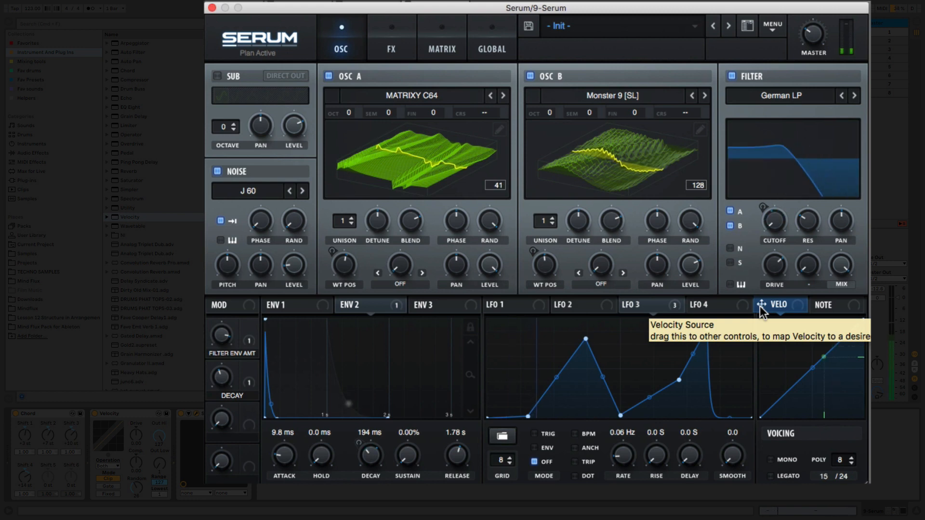
Assign velocity to modulate the filter cutoff and the wavetable positions of oscillators A and B.
left_click_drag(759, 305, 765, 270)
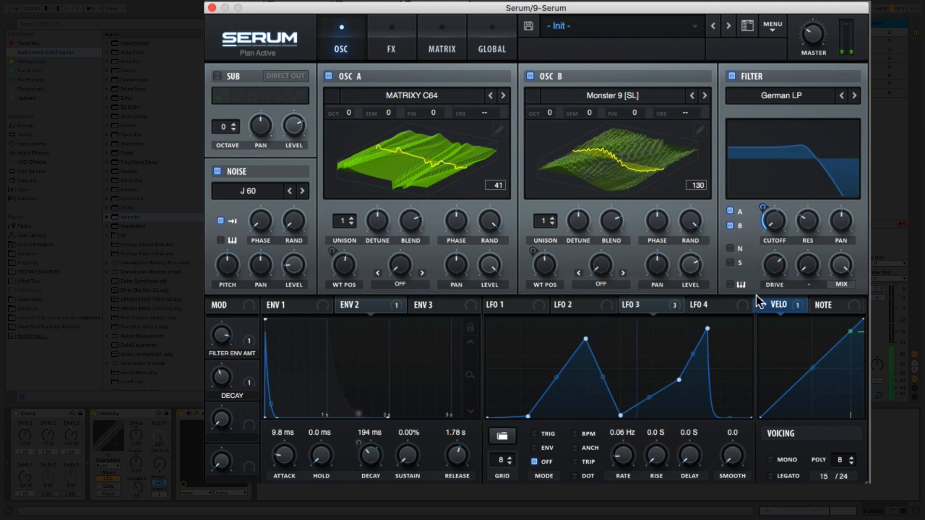
left_click_drag(761, 304, 343, 265)
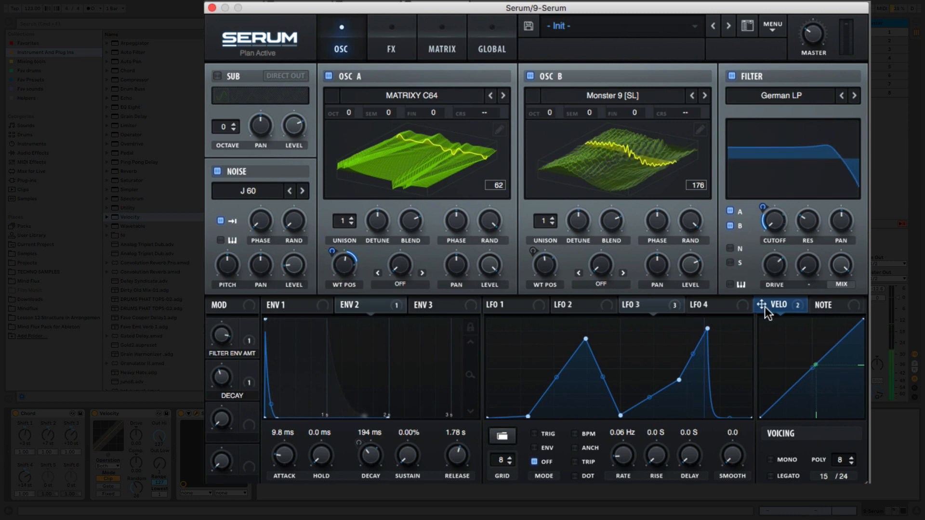
left_click_drag(767, 307, 540, 266)
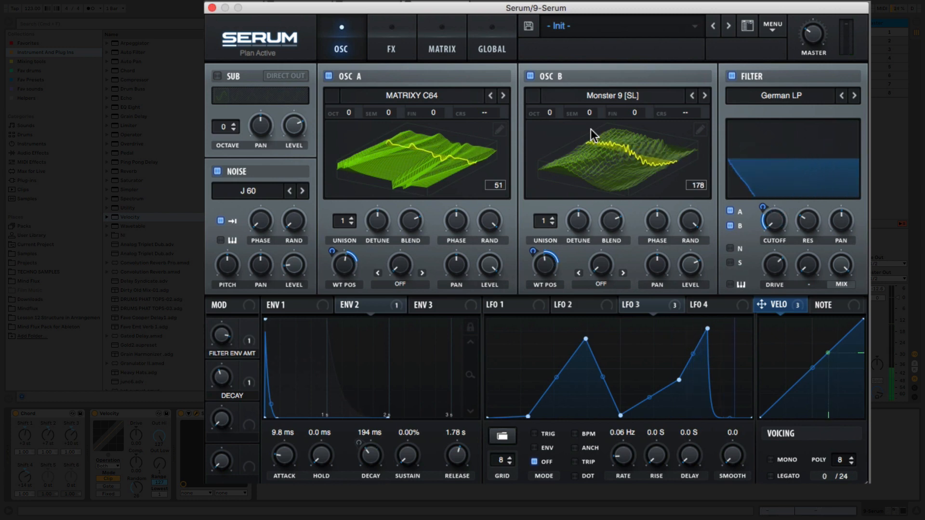
Enable the Tube distortion effect, raise its drive and reduce its mix.
left_click(391, 33)
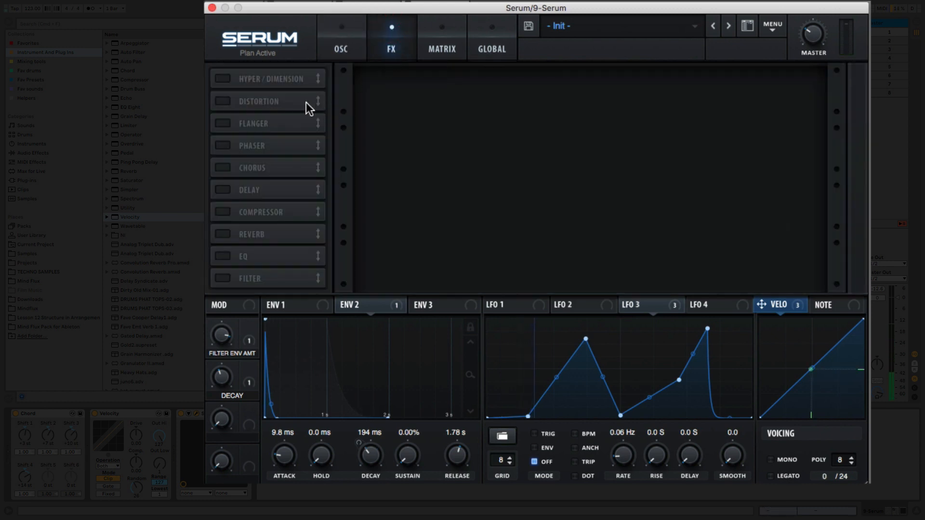
left_click(221, 101)
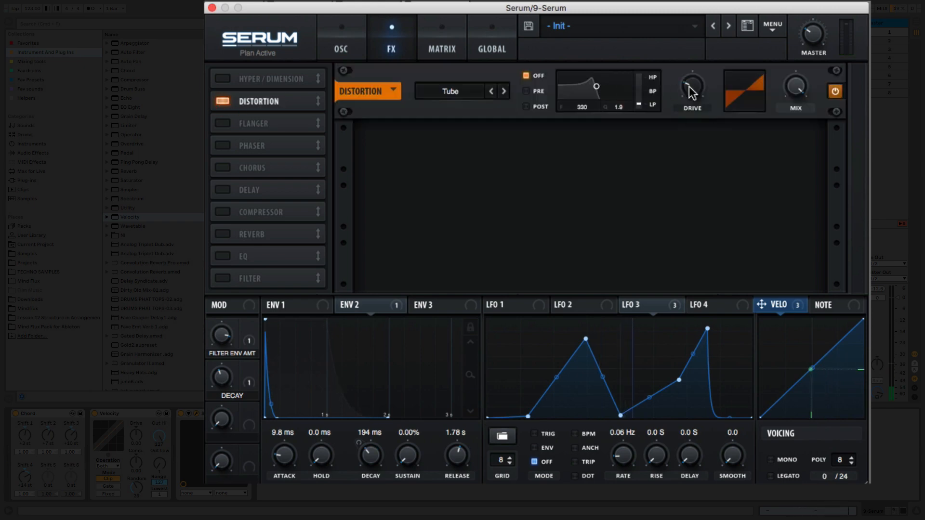
left_click_drag(689, 89, 681, 56)
left_click_drag(714, 7, 715, 7)
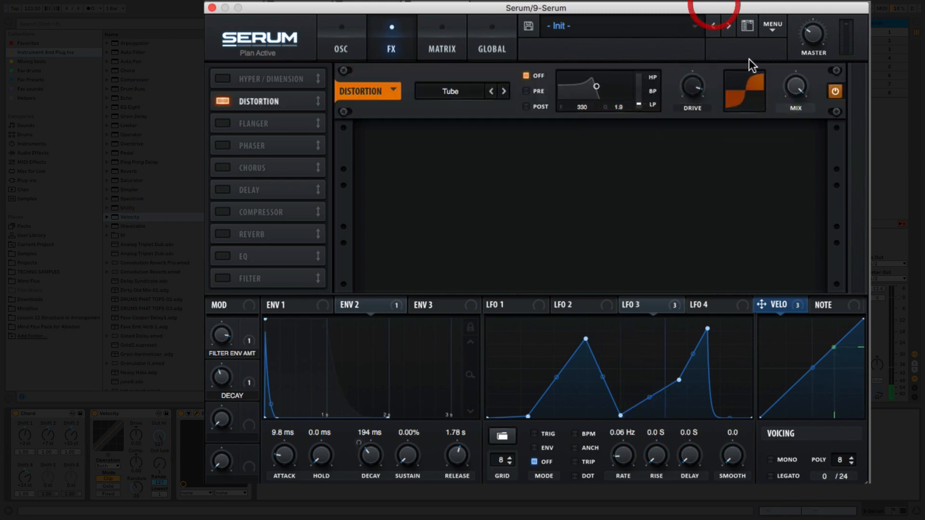
left_click_drag(798, 89, 792, 202)
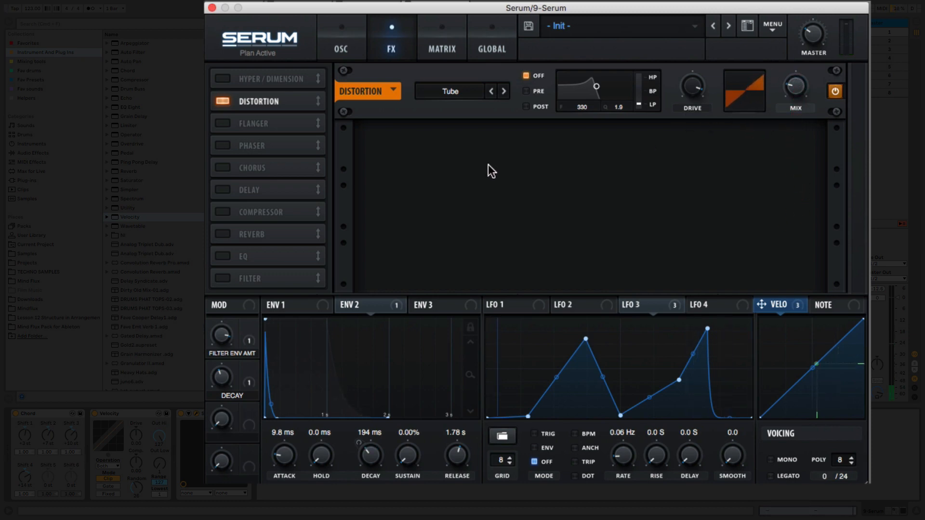
Move the Filter effect directly after Distortion in the FX chain, enable it and set its type to Band 12.
left_click_drag(269, 283, 274, 124)
key("space")
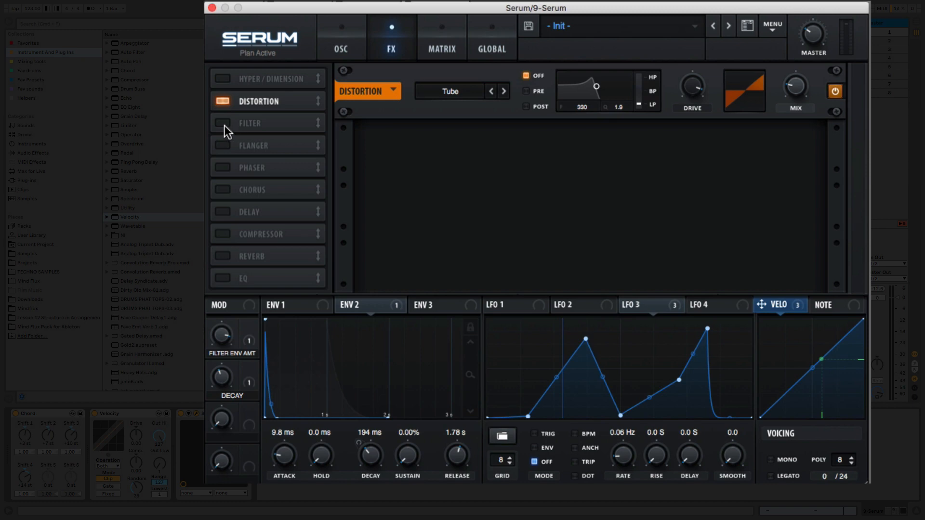
left_click(224, 126)
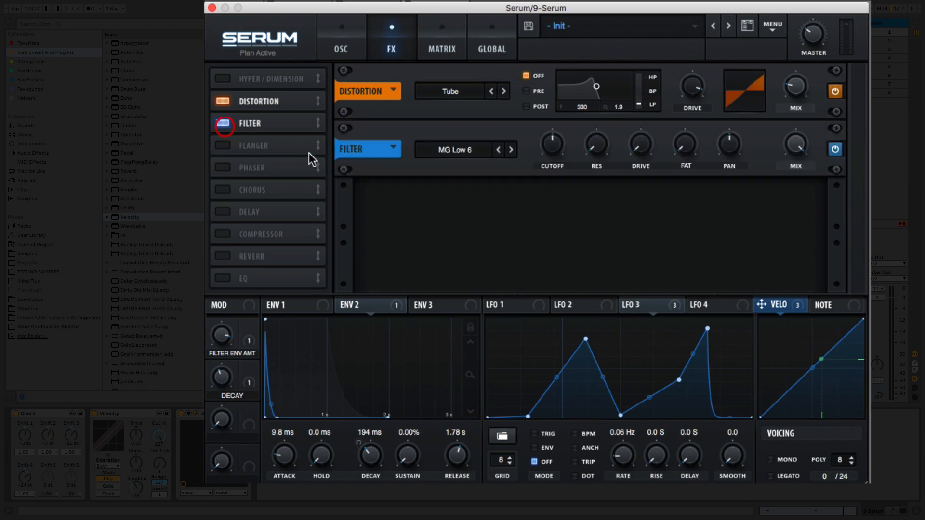
left_click(470, 153)
mouse_move(489, 167)
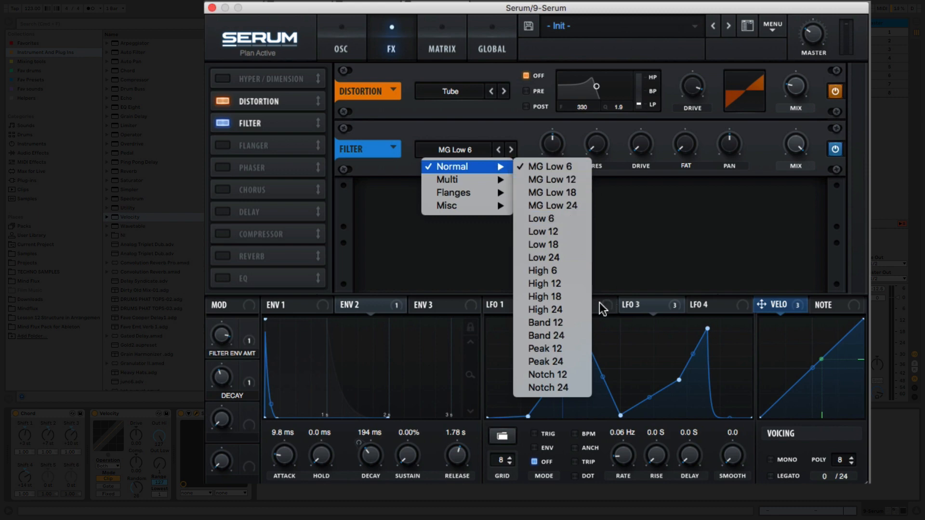
left_click(576, 325)
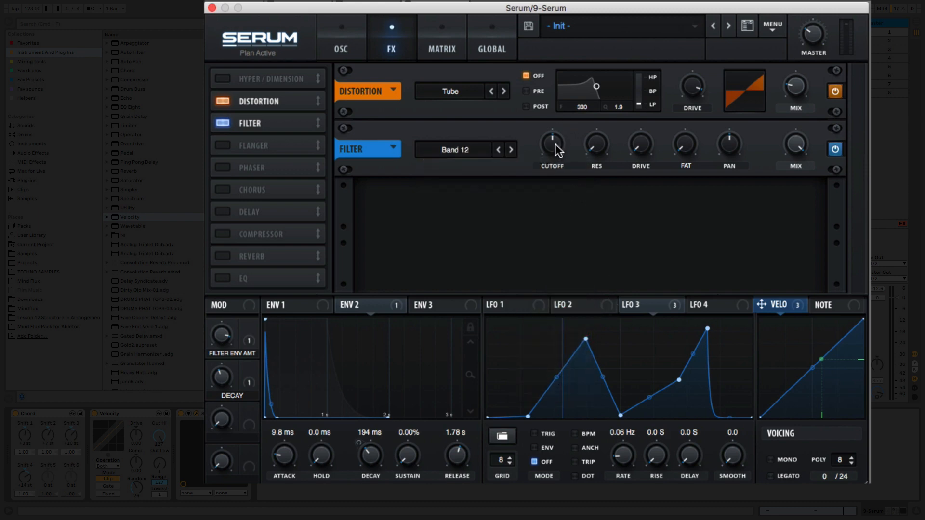
Set the FX filter's cutoff to about 1207 Hz and resonance to about 70%, and raise its drive slightly.
left_click_drag(555, 143, 562, 123)
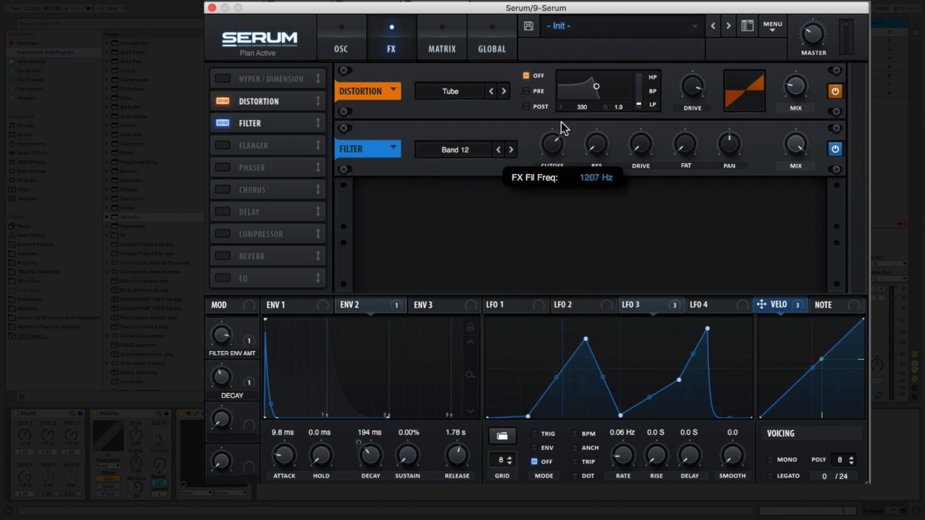
left_click_drag(598, 147, 631, 81)
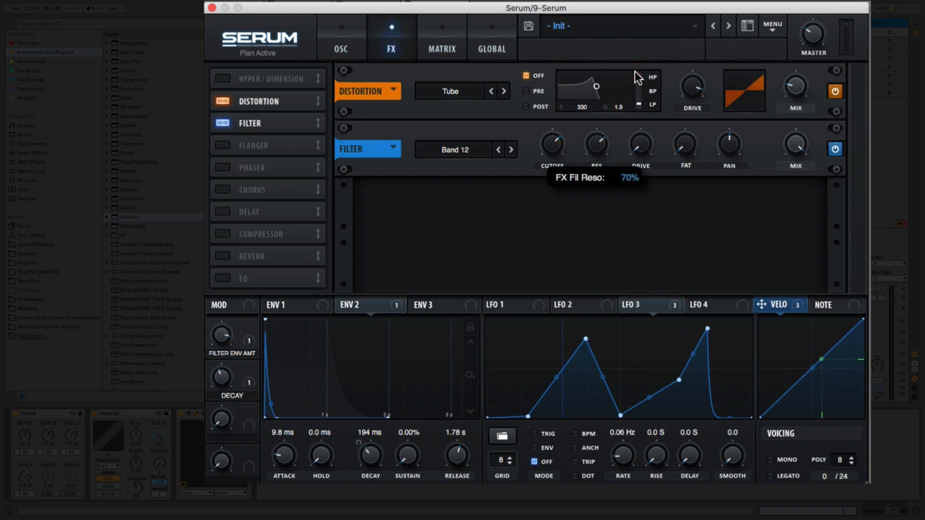
left_click_drag(636, 144, 641, 126)
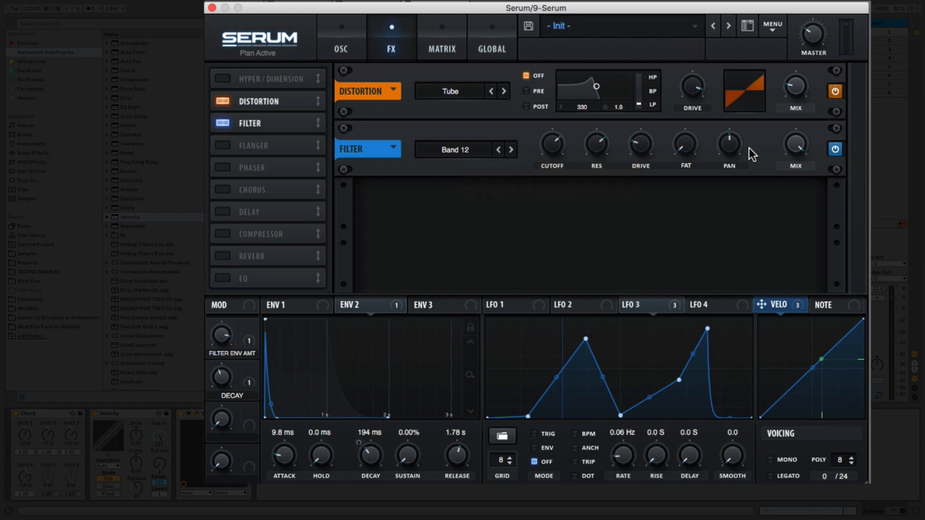
Lower the FX filter's mix and raise its fat during playback, and assign LFO 3 to modulate its resonance.
key("space")
left_click_drag(796, 148, 798, 184)
left_click_drag(690, 148, 694, 117)
mouse_move(623, 311)
left_mouse_down()
mouse_move(631, 288)
mouse_move(603, 150)
mouse_move(592, 151)
left_mouse_up()
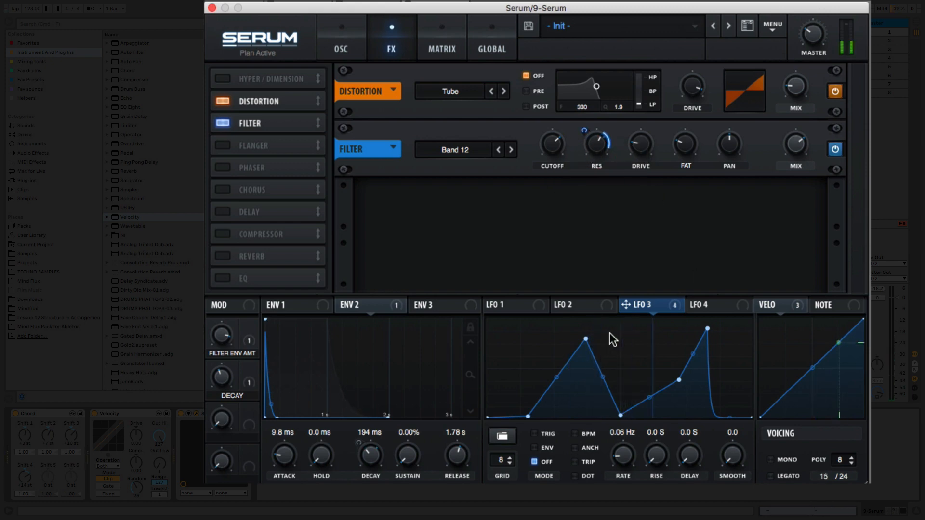
Load the basic sine shape into LFO 1.
left_click(516, 308)
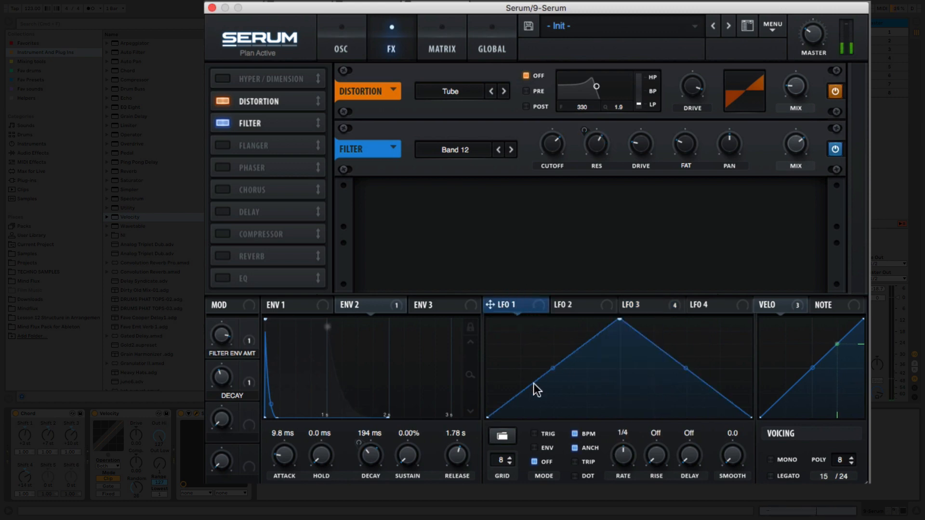
left_click(502, 436)
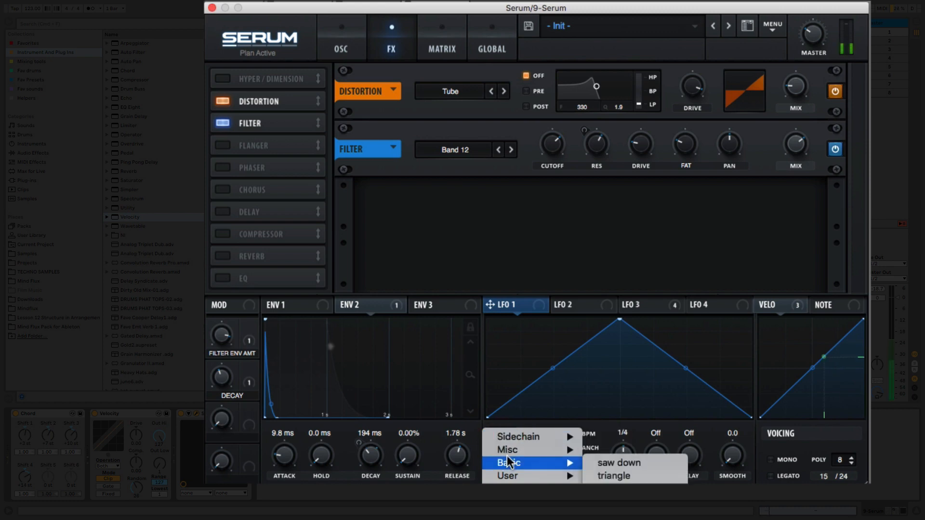
mouse_move(507, 452)
left_click(643, 488)
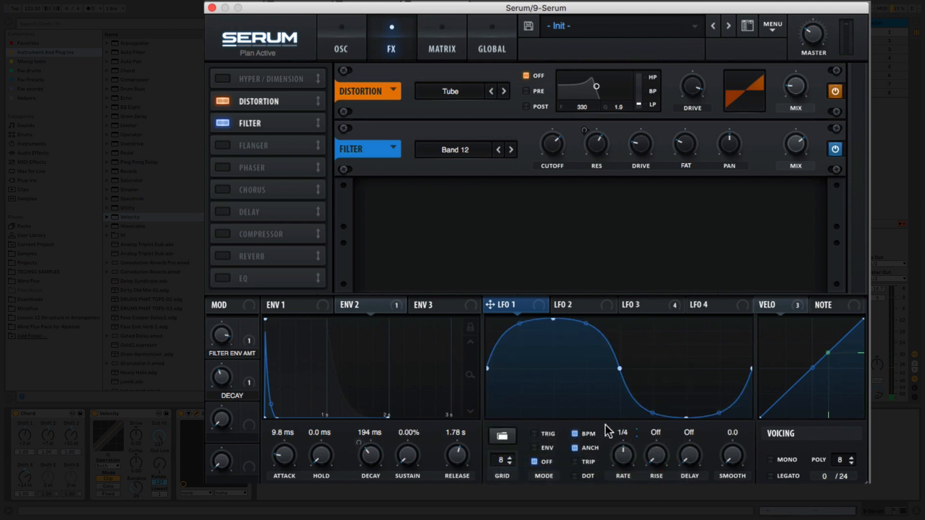
Turn off BPM sync for LFO 1, set its rate to 0.1 Hz and assign it to the FX filter's cutoff.
left_click(574, 435)
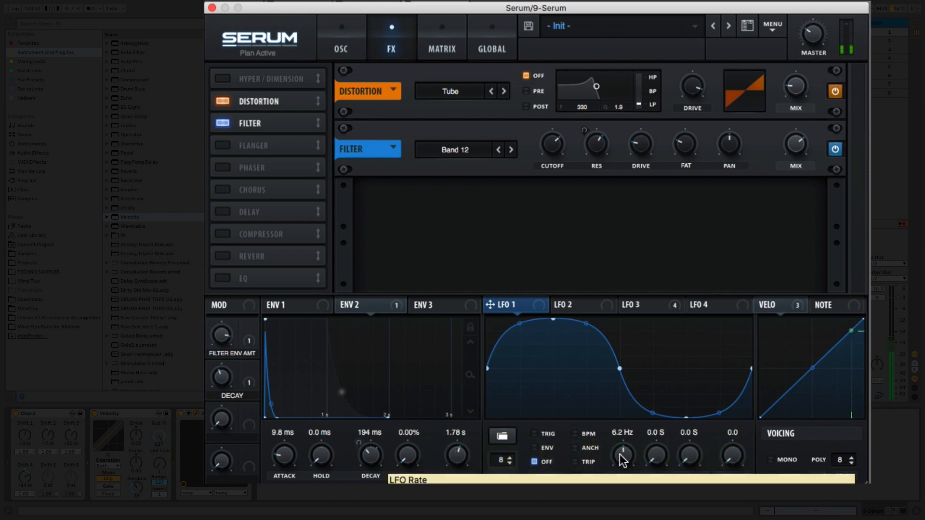
left_click_drag(621, 459, 622, 494)
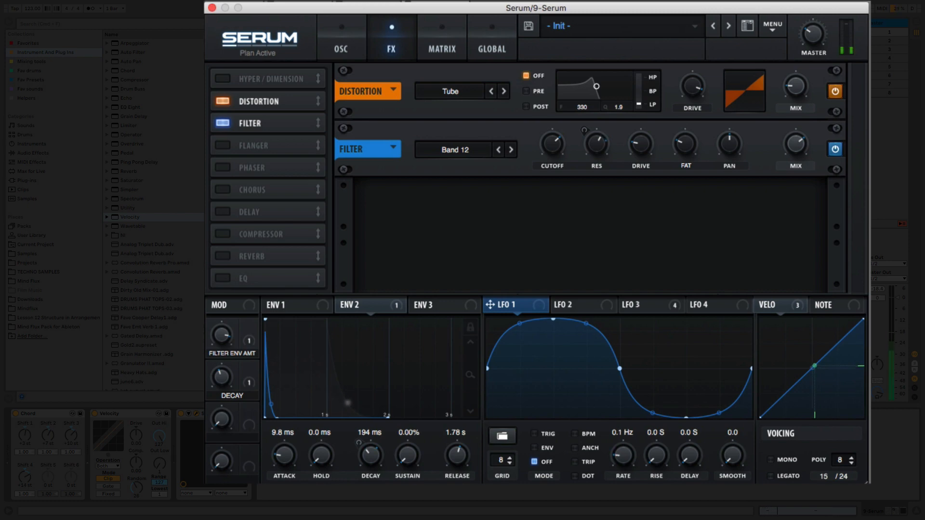
left_click_drag(492, 305, 549, 144)
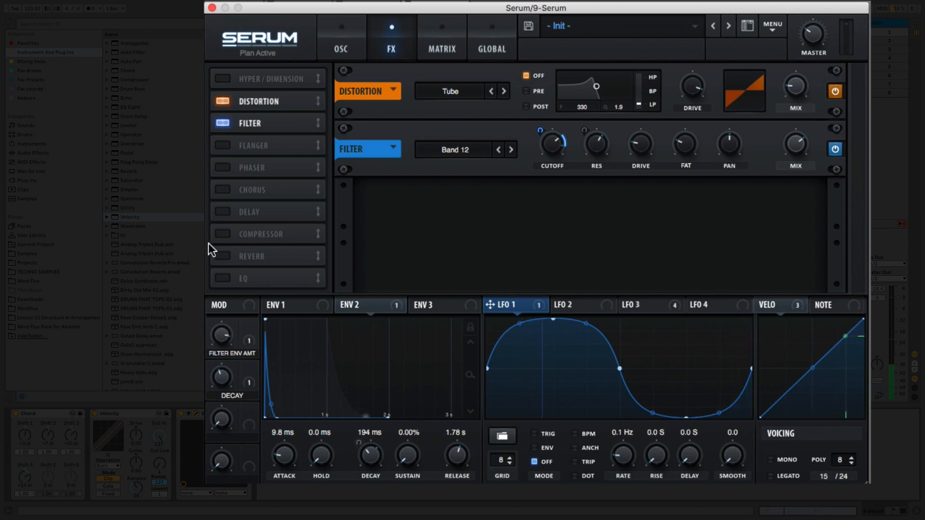
Enable the Chorus effect, lower its rate slightly and adjust its two delay times.
left_click(220, 189)
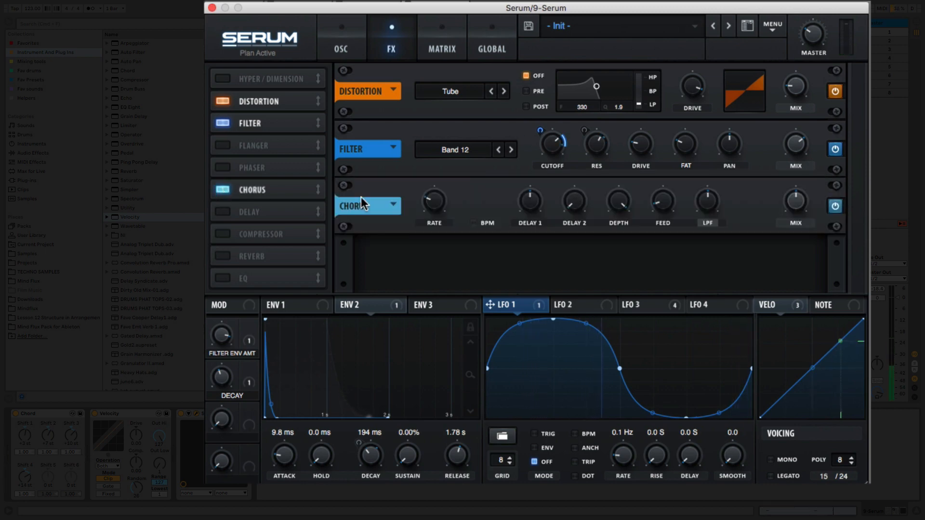
left_click_drag(433, 201, 433, 215)
left_click_drag(534, 203, 588, 172)
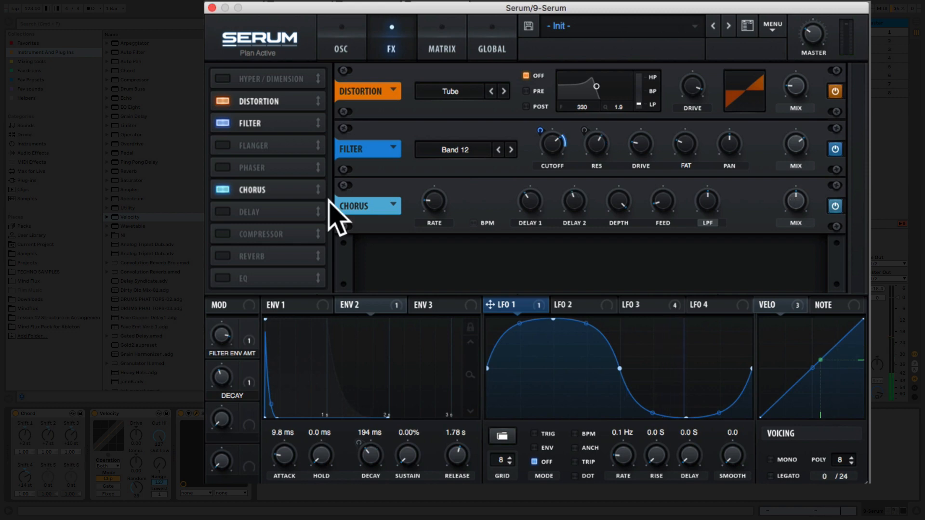
Enable the Delay effect in Tap → Delay mode with delay times of 1/8 left and 1/16 right.
left_click(222, 212)
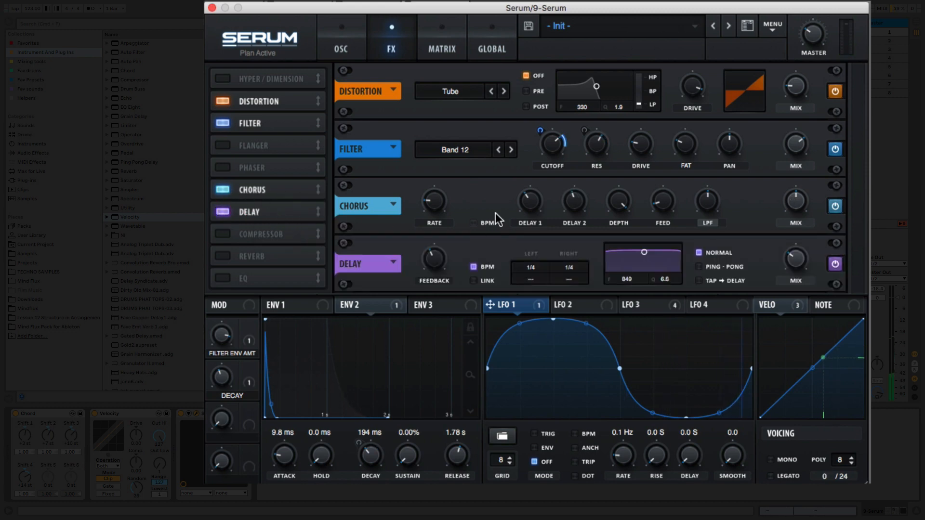
left_click(700, 280)
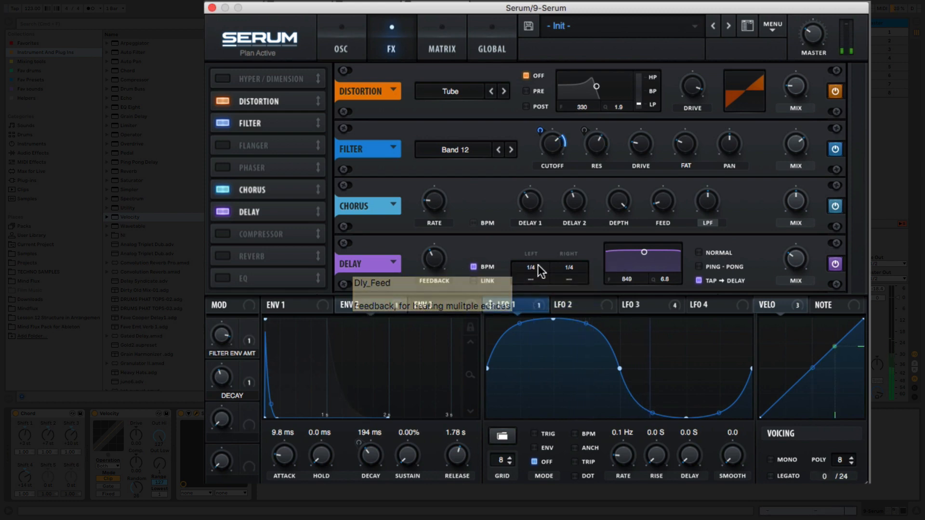
left_click_drag(537, 266, 535, 280)
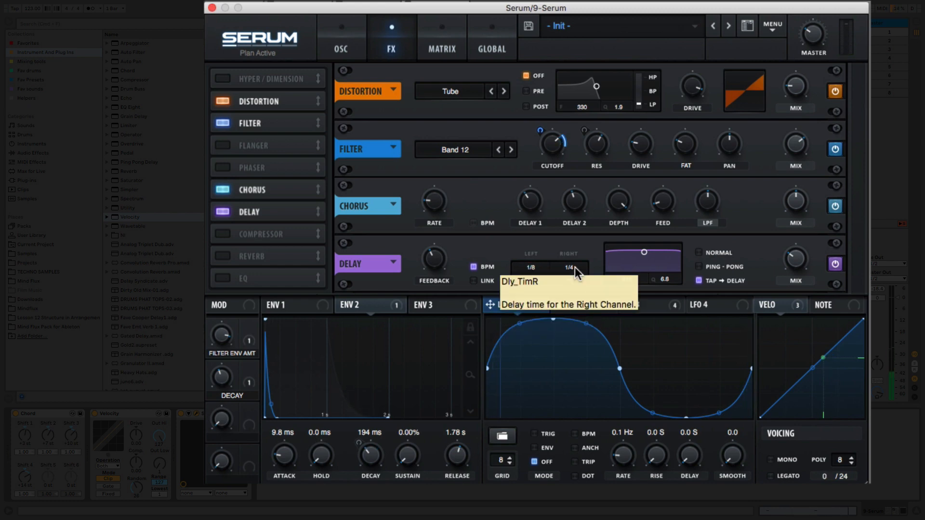
left_click_drag(575, 268, 580, 301)
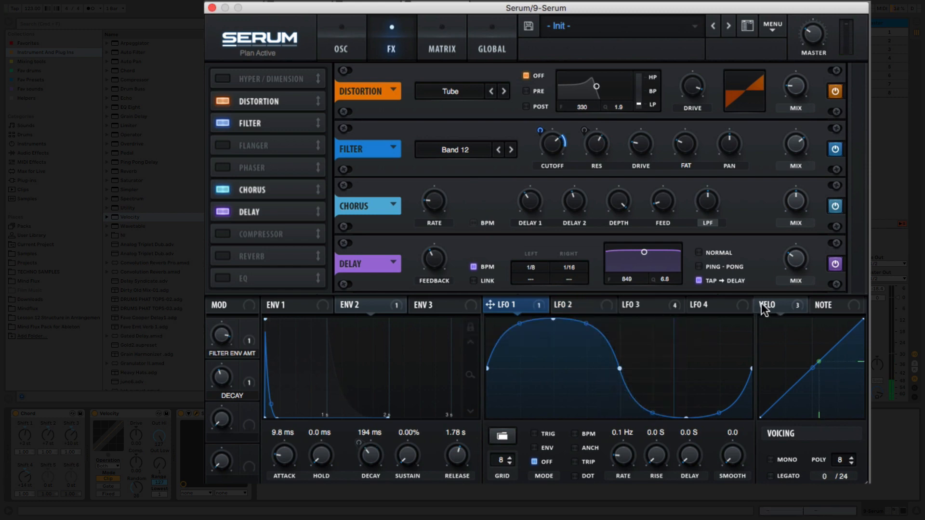
Assign both velocity and LFO 3 to modulate the Delay effect's feedback.
left_click_drag(762, 308, 422, 264)
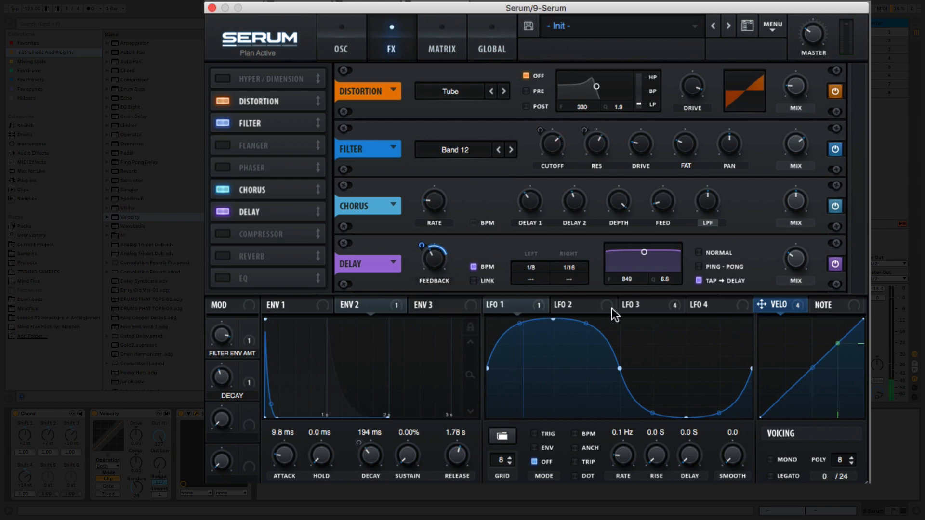
left_click(628, 305)
left_click_drag(628, 305, 433, 274)
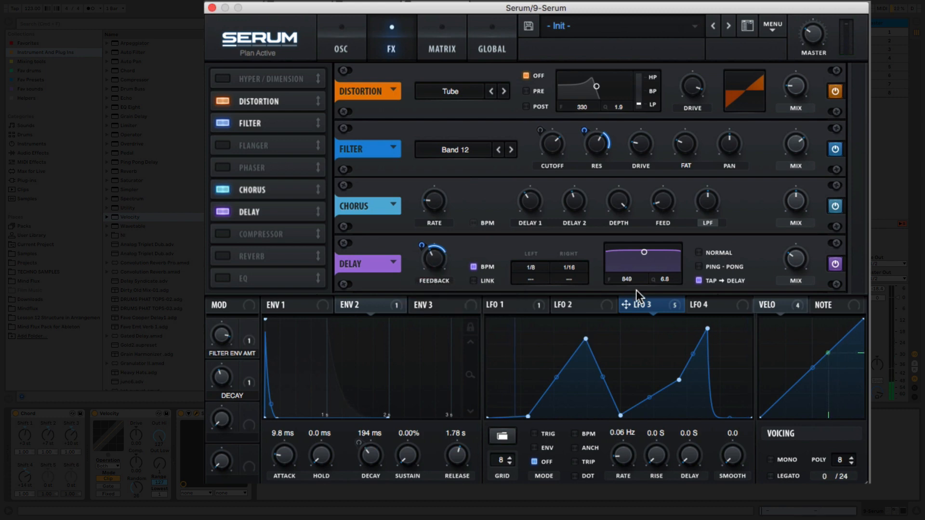
Turn off BPM sync for LFO 2, set its rate to 0.3 Hz and assign it to the Delay's filter frequency.
left_click(583, 305)
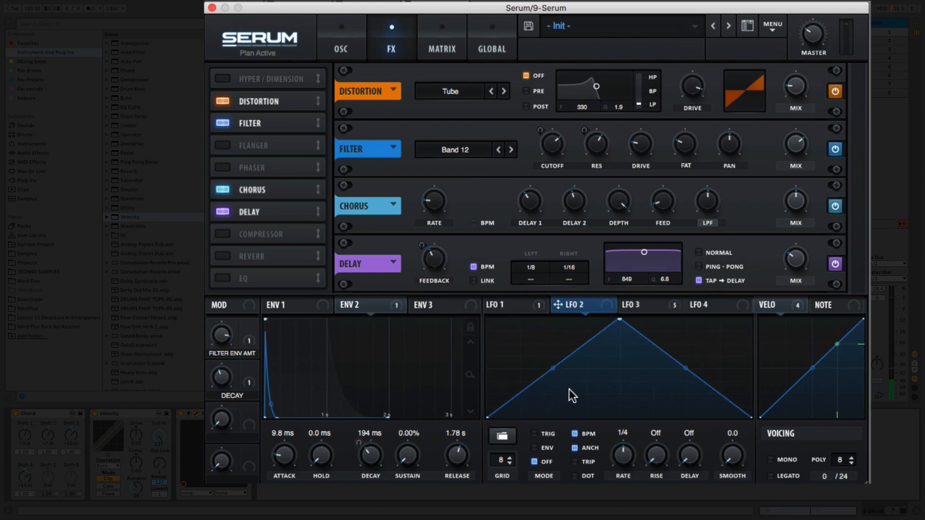
left_click(575, 434)
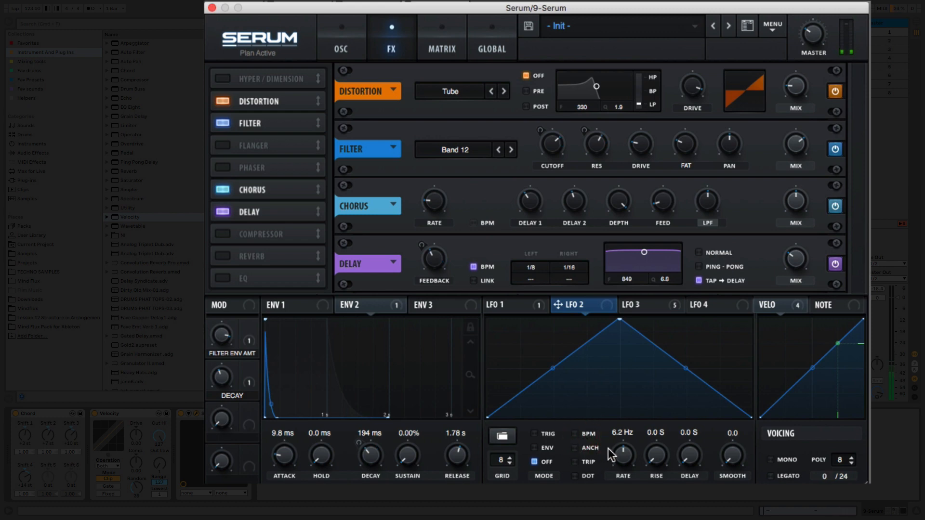
left_click_drag(613, 470, 612, 487)
left_click_drag(559, 304, 618, 279)
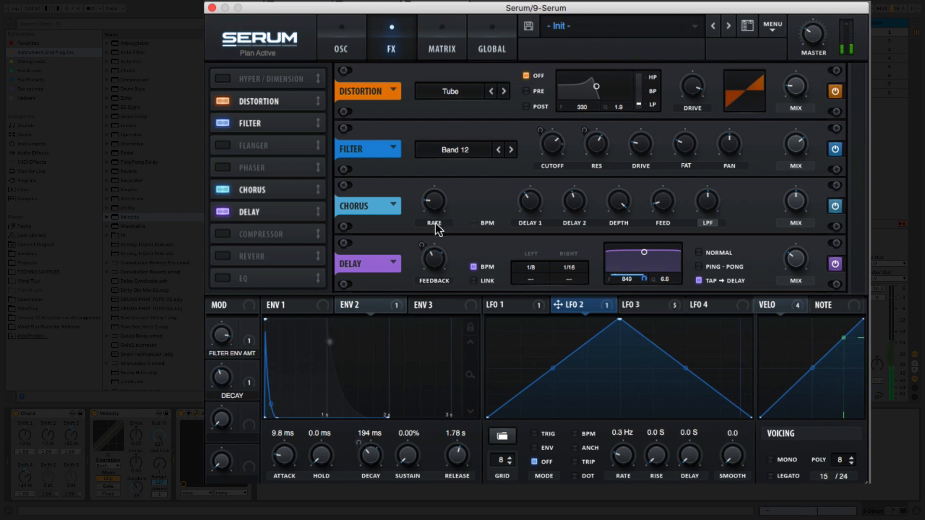
Enable the Reverb effect in Plate mode, raise its size and low cut, and lower its high cut slightly.
left_click(221, 256)
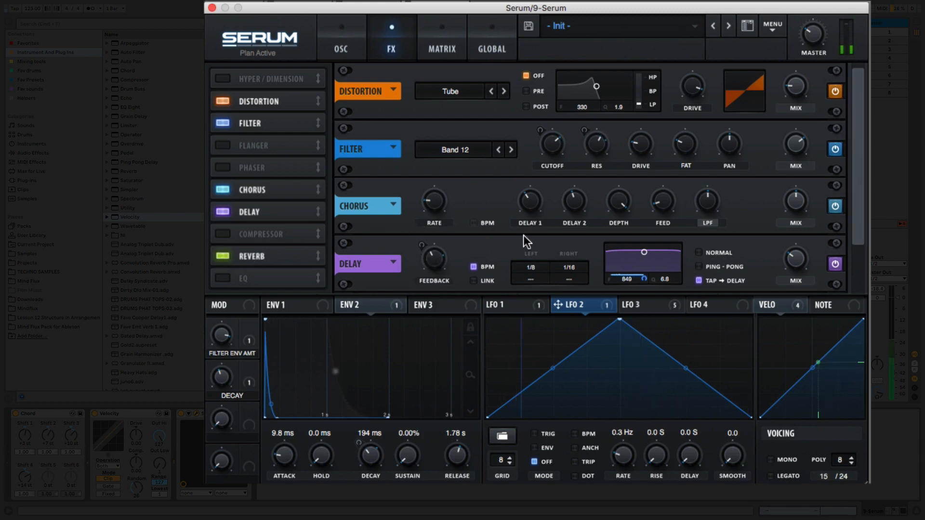
left_click_drag(854, 213, 833, 326)
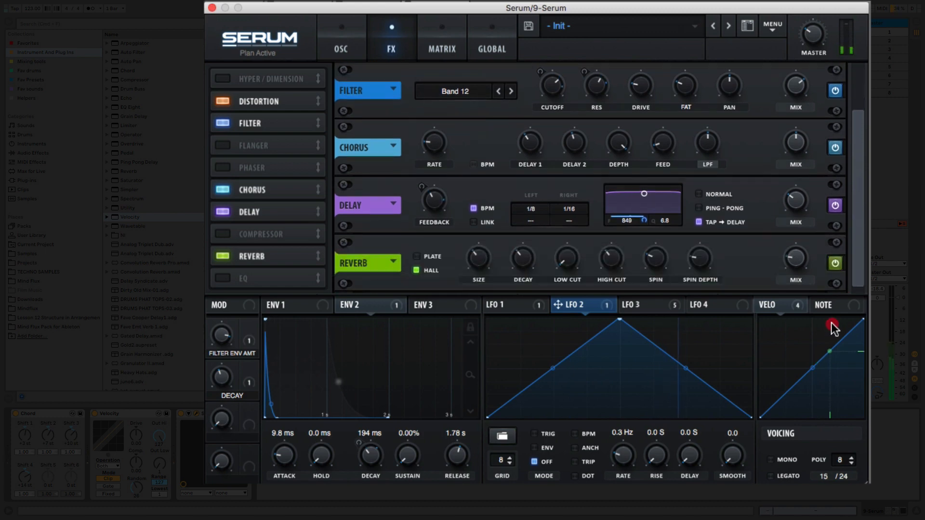
left_click(418, 256)
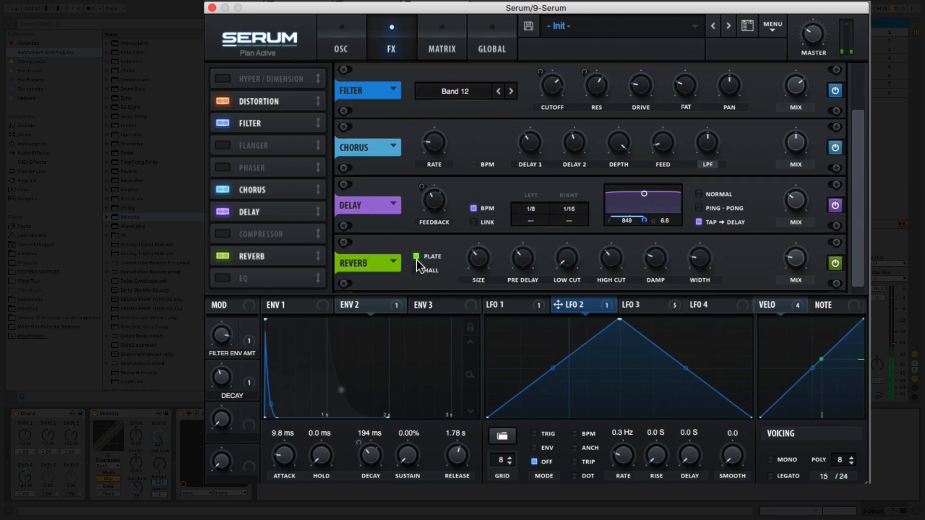
left_click_drag(483, 264, 498, 224)
left_click_drag(567, 254, 574, 217)
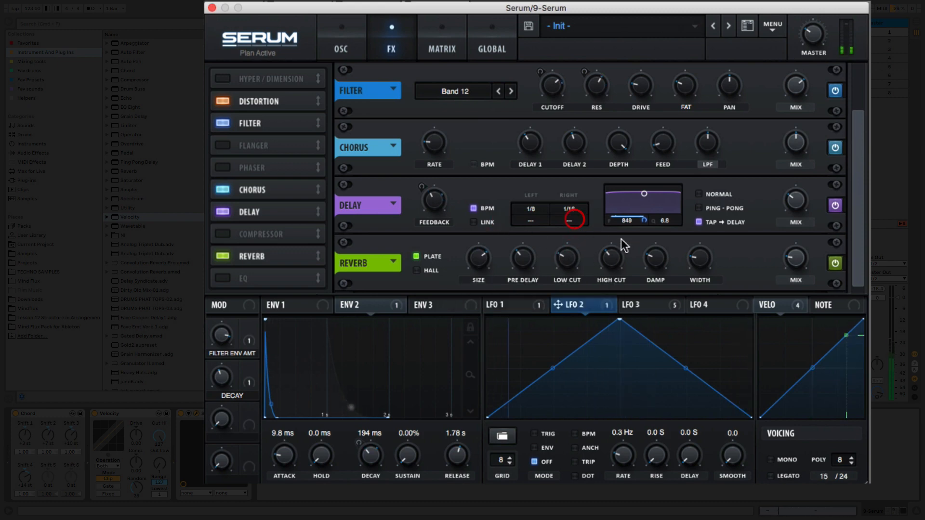
mouse_move(618, 255)
left_mouse_down()
mouse_move(624, 265)
mouse_move(610, 266)
left_mouse_up()
Assign LFO 1 to the Reverb's high cut and raise the Reverb's mix.
left_click(495, 302)
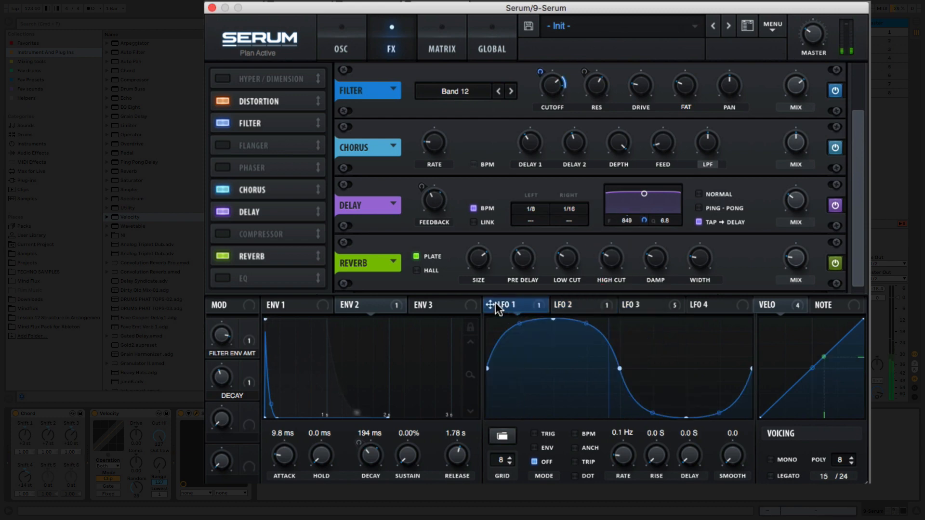
left_click_drag(495, 302, 600, 259)
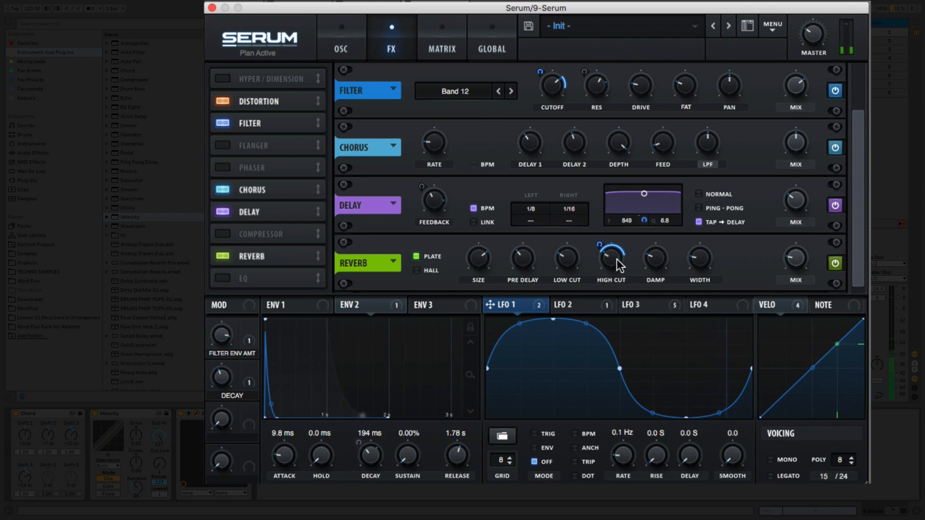
left_click_drag(798, 259, 801, 213)
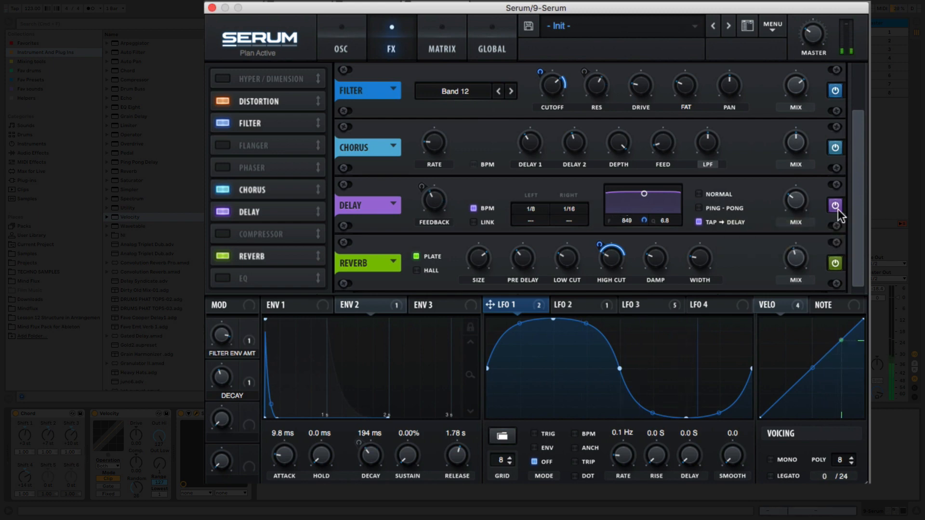
Enable the EQ effect, set its low band to a high-pass shape, and lower that band's Q to remove the resonant peak.
scroll(863, 206, "up", 2)
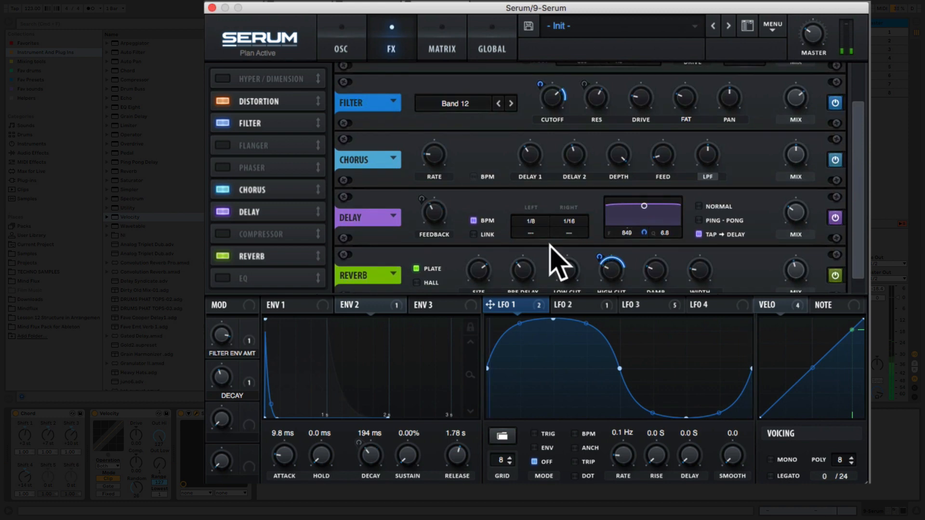
left_click(225, 282)
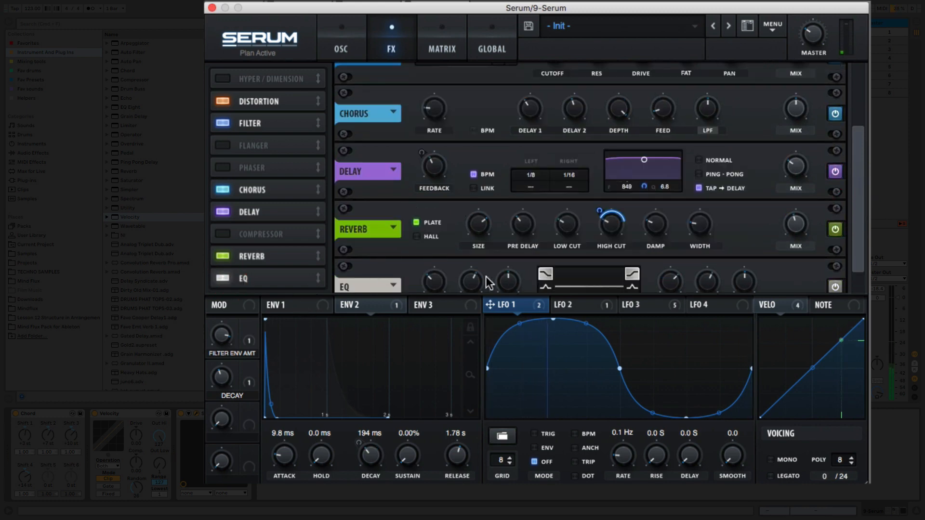
left_click_drag(863, 183, 866, 223)
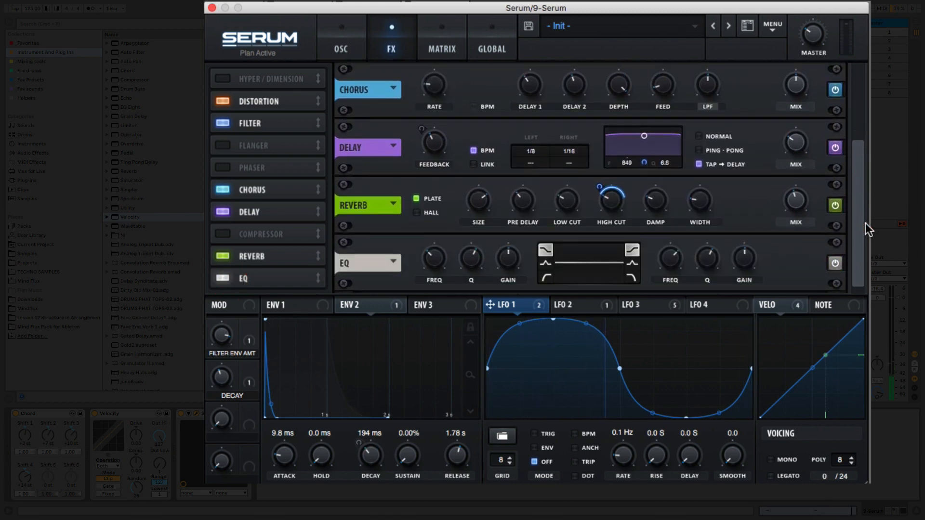
left_click(545, 280)
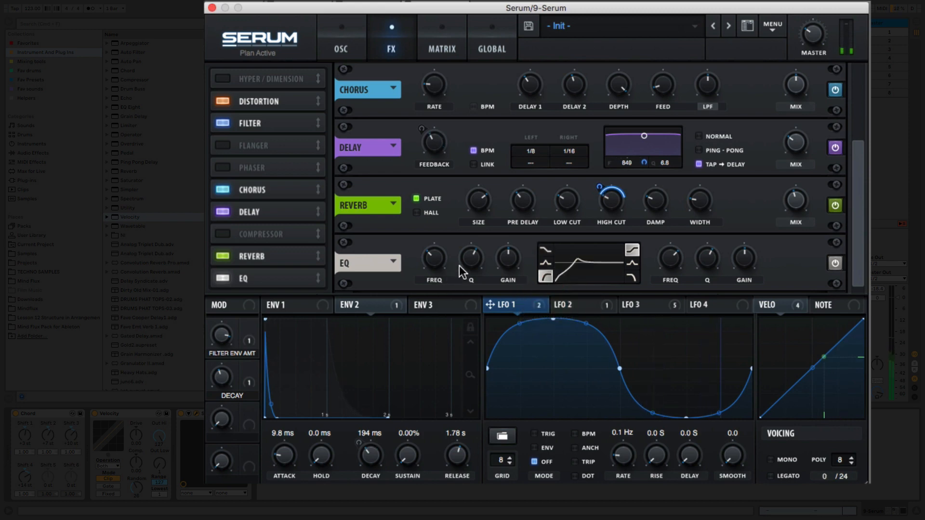
left_click(479, 264)
mouse_move(480, 264)
left_mouse_down()
mouse_move(471, 283)
mouse_move(449, 256)
mouse_move(438, 265)
left_mouse_up()
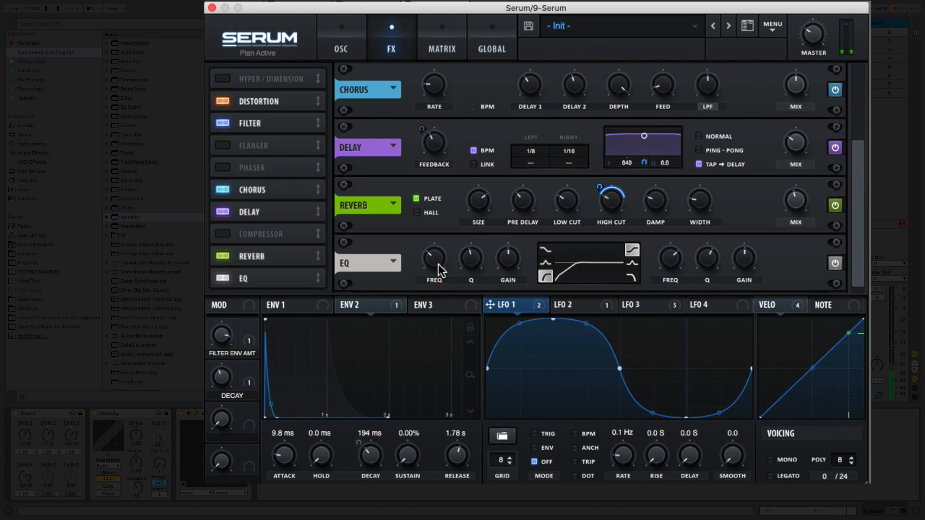
Assign velocity to modulate the rate of LFO 3.
left_click(629, 306)
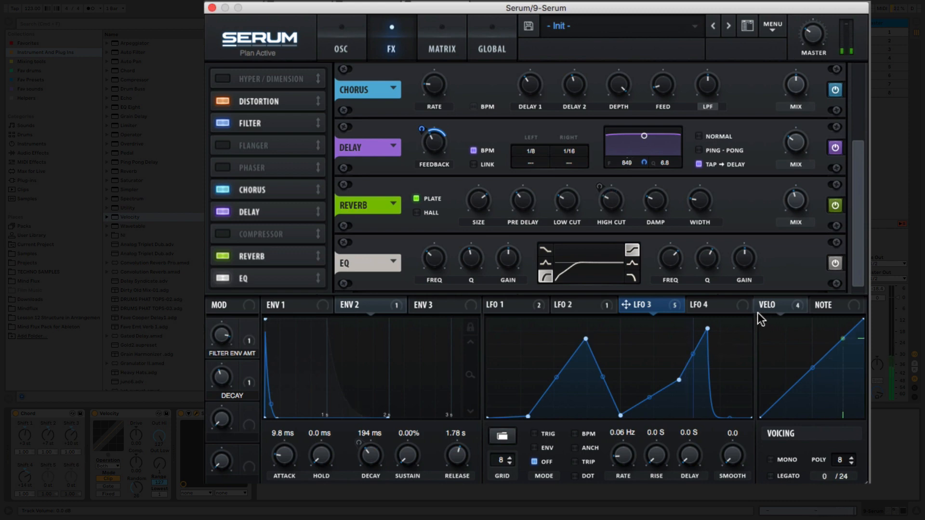
left_click_drag(760, 304, 607, 462)
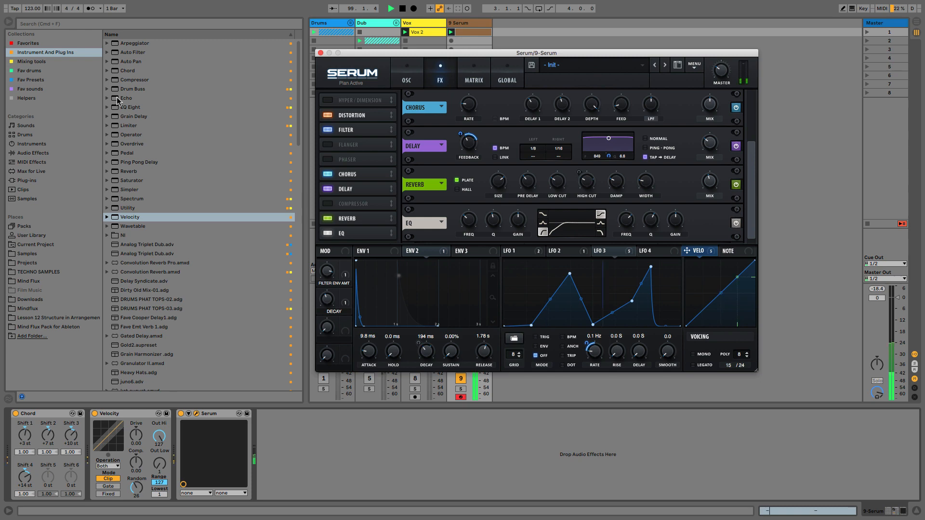
Add Ableton's Echo audio effect after Serum and set its left delay timing to Triplet.
left_click(43, 154)
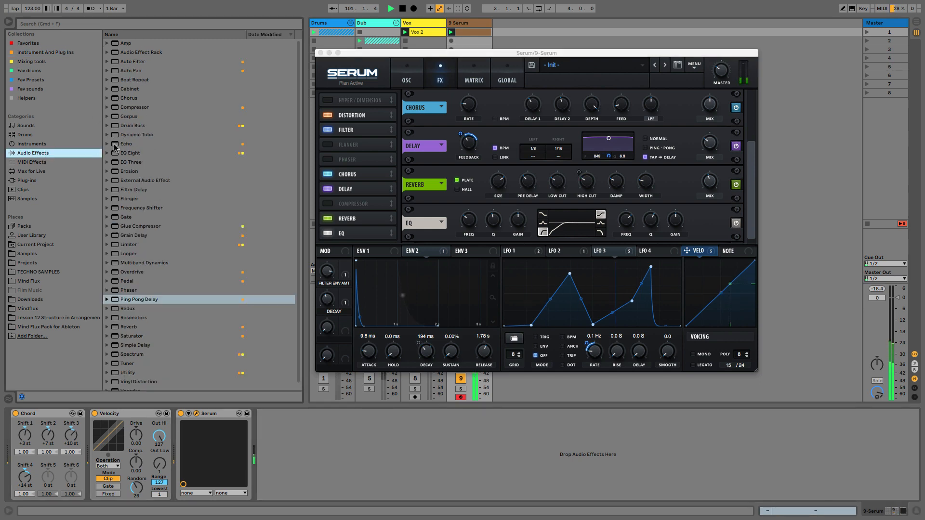
left_click_drag(114, 144, 291, 452)
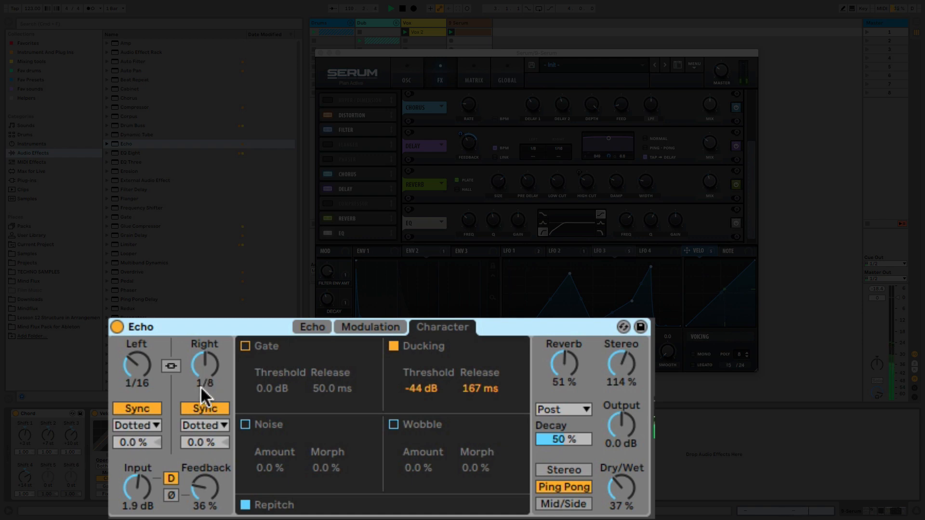
left_click(143, 426)
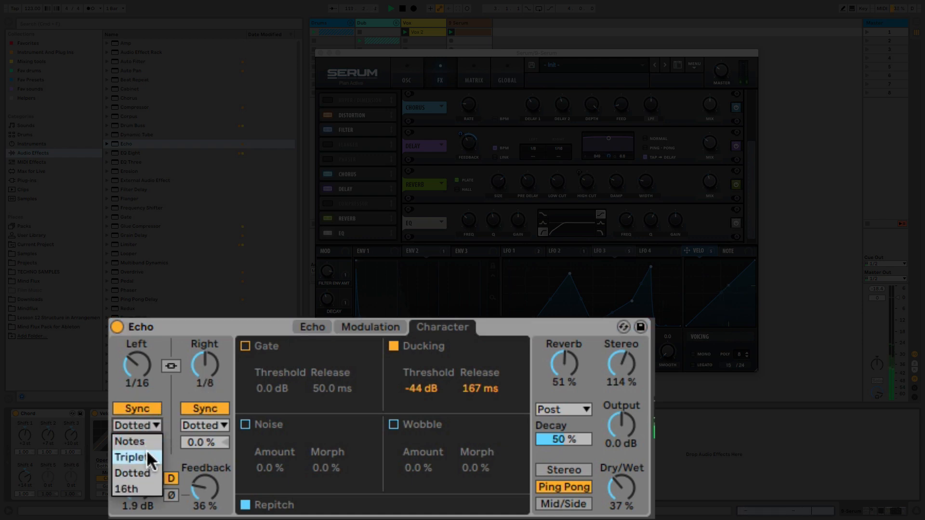
left_click(147, 449)
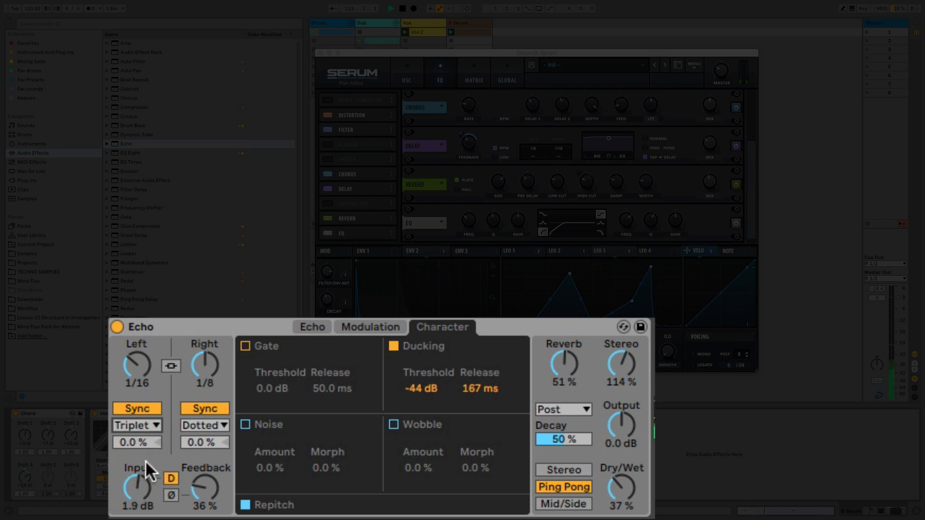
Set Echo's input gain to 6.3 dB and its feedback to 63%.
left_click_drag(134, 498, 134, 477)
left_click(209, 502)
left_click_drag(209, 502, 209, 492)
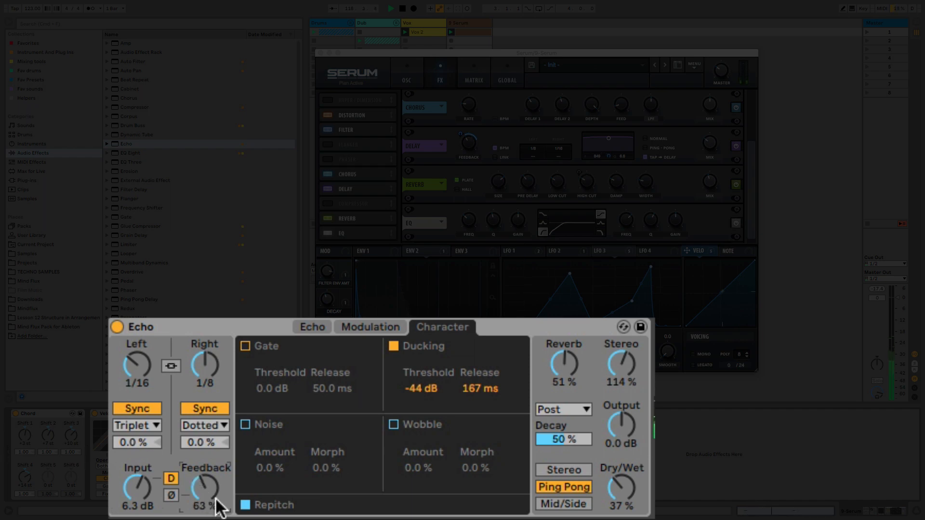
Set Echo's ducking threshold to -25 dB and its reverb amount to 40%.
left_click_drag(413, 386, 412, 381)
left_click_drag(420, 388, 420, 388)
left_click_drag(553, 365, 554, 370)
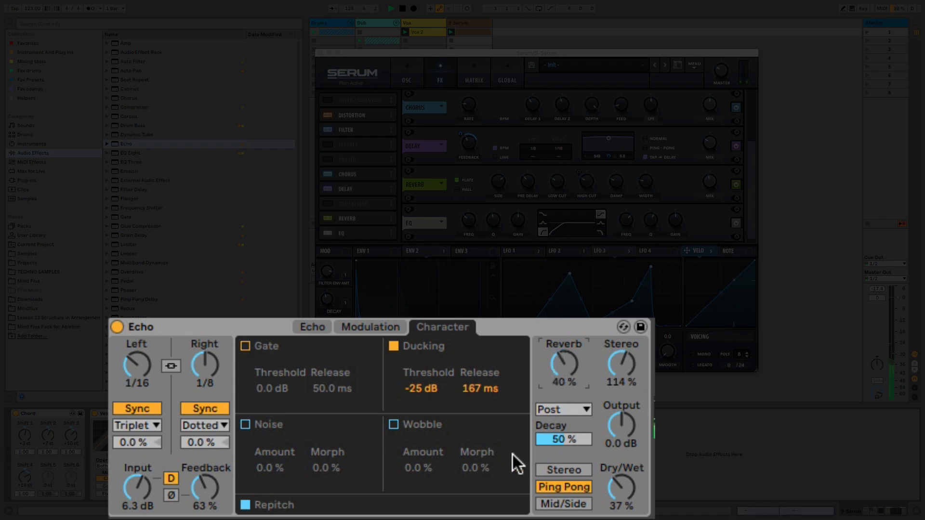
Unsync Echo's modulation, set its frequency to 0.09 Hz, and raise the filter and delay modulation amounts.
left_click(388, 330)
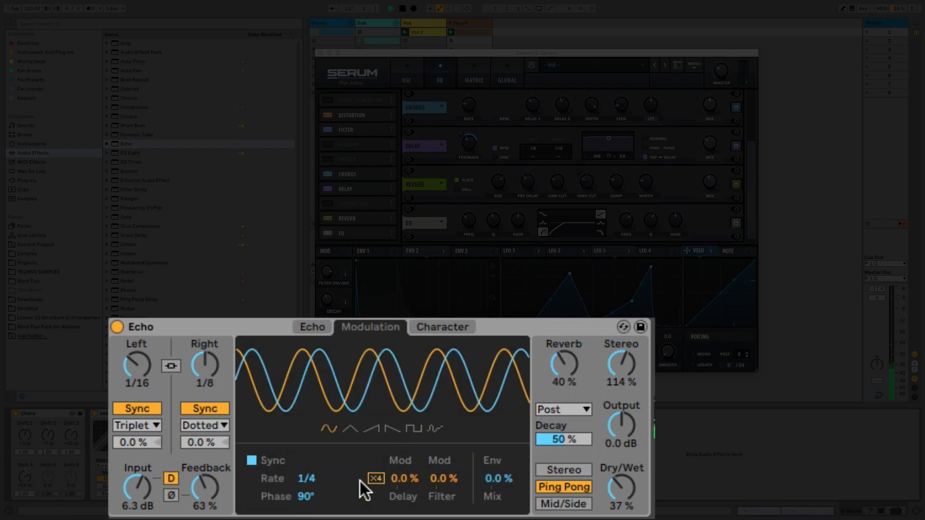
left_click(252, 461)
left_click_drag(329, 483, 328, 512)
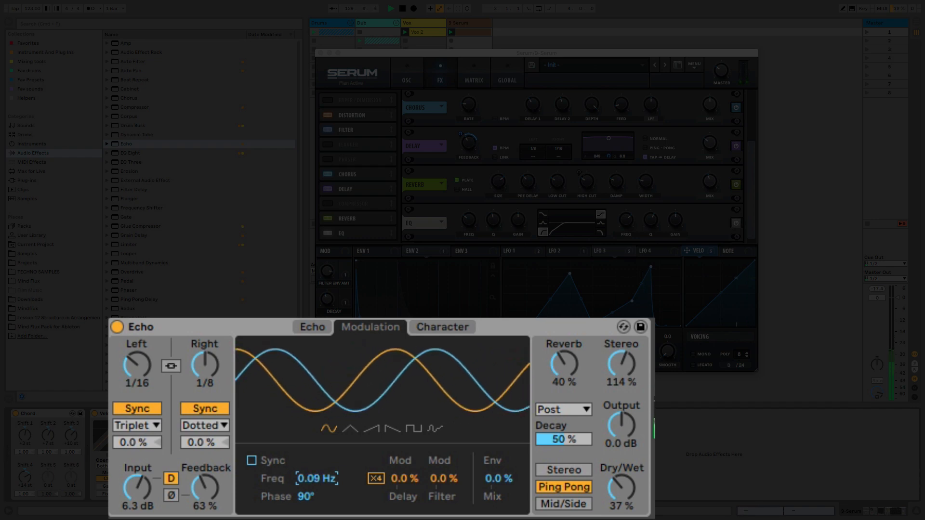
left_click_drag(446, 475, 446, 452)
left_click_drag(402, 479, 403, 474)
Enable Echo's Wobble with 39% amount and 16% morph, and Noise with 48% amount and 25% morph.
left_click(417, 329)
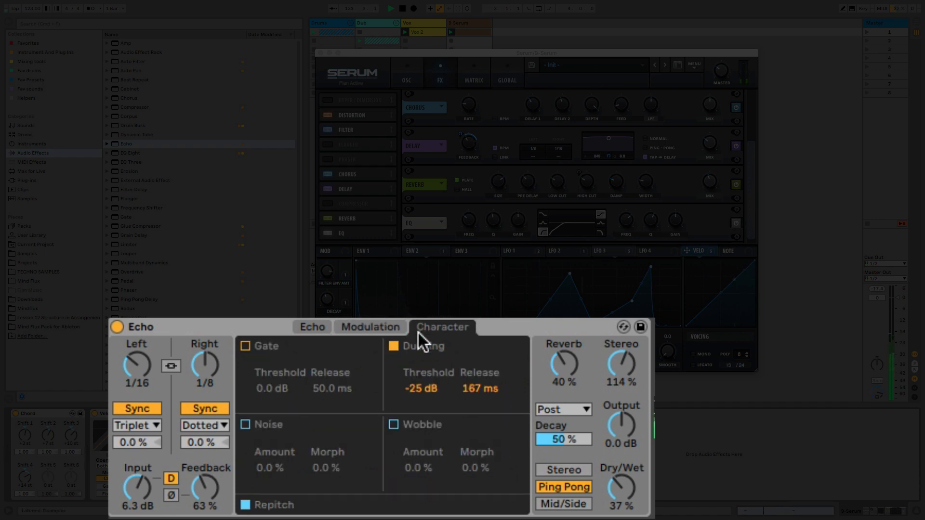
left_click(395, 425)
left_click_drag(408, 467, 409, 461)
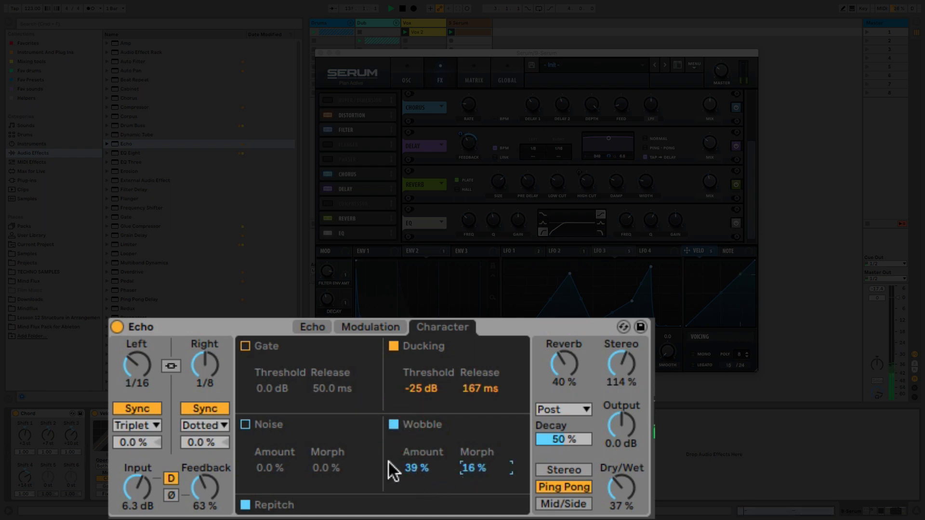
left_click(246, 425)
left_click_drag(276, 466, 320, 460)
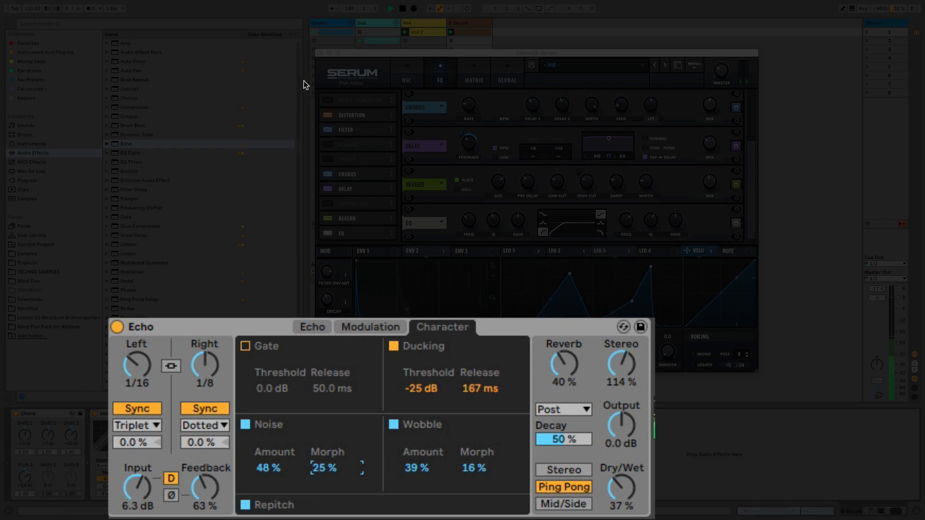
Close the Serum window, stop playback, and duplicate the Serum track.
left_click(323, 54)
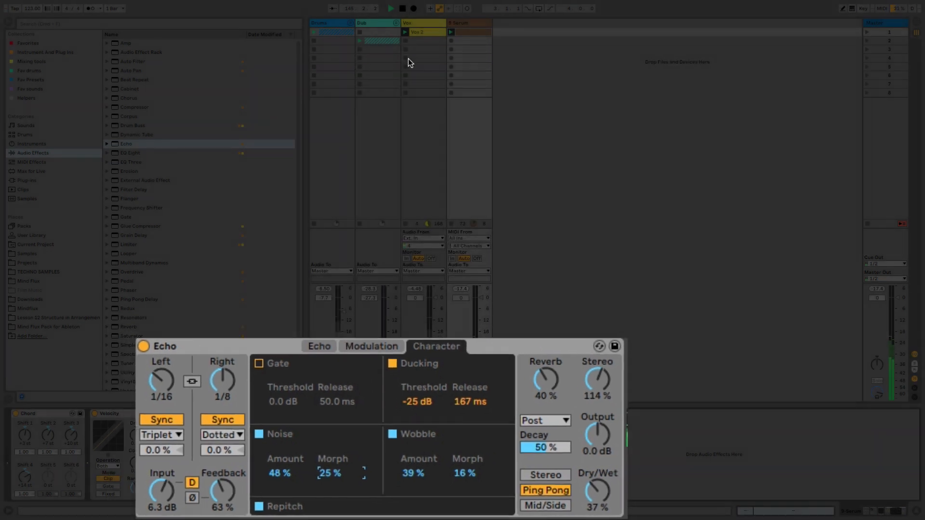
key("space")
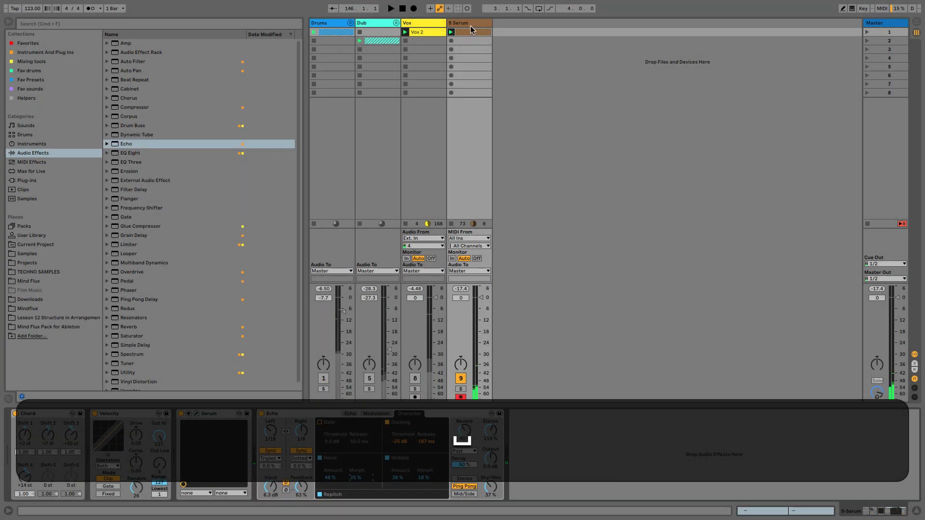
left_click(470, 23)
key("super+d")
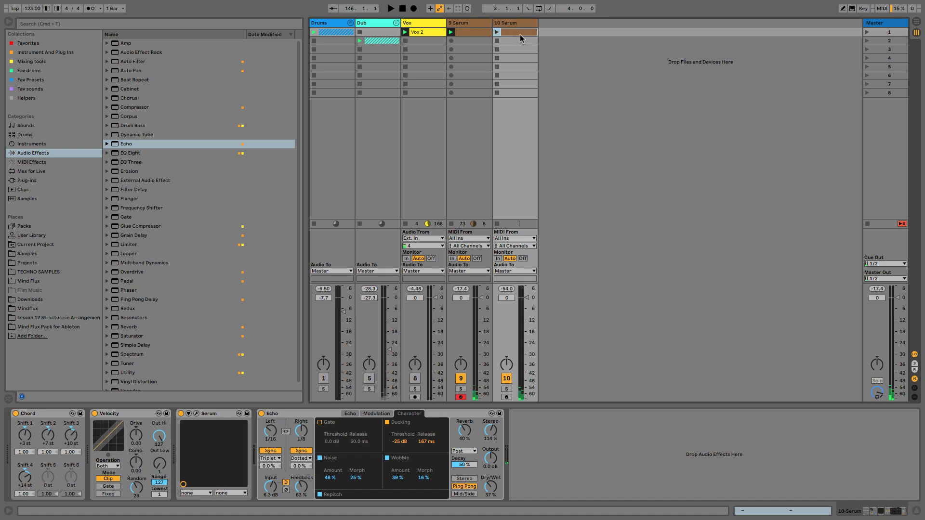
In the duplicated track's clip, deactivate the existing notes and add an A#1 note at 2.4.3.
double_click(520, 34)
key("super+a")
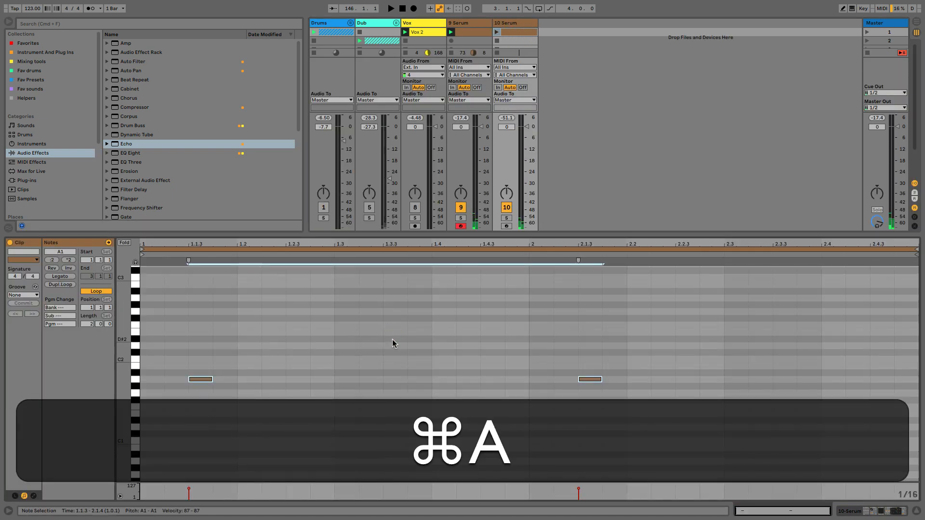
key("0")
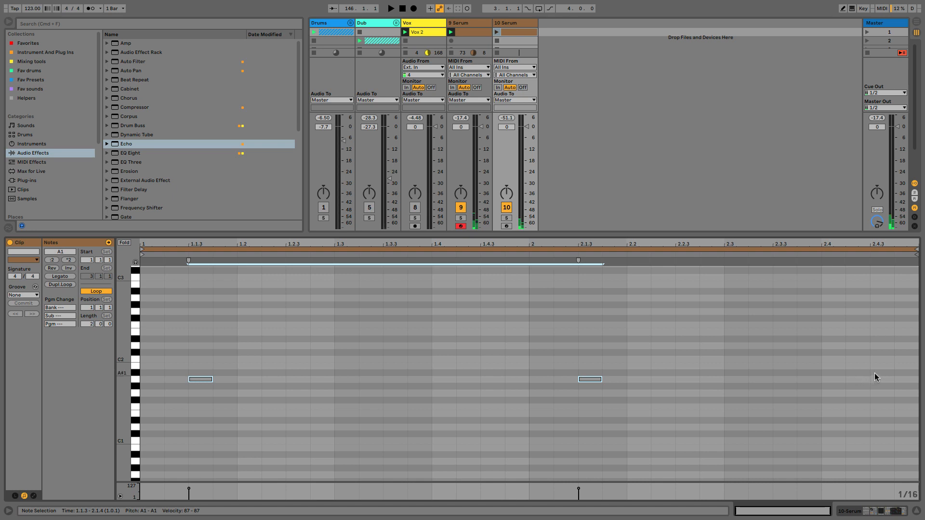
double_click(876, 373)
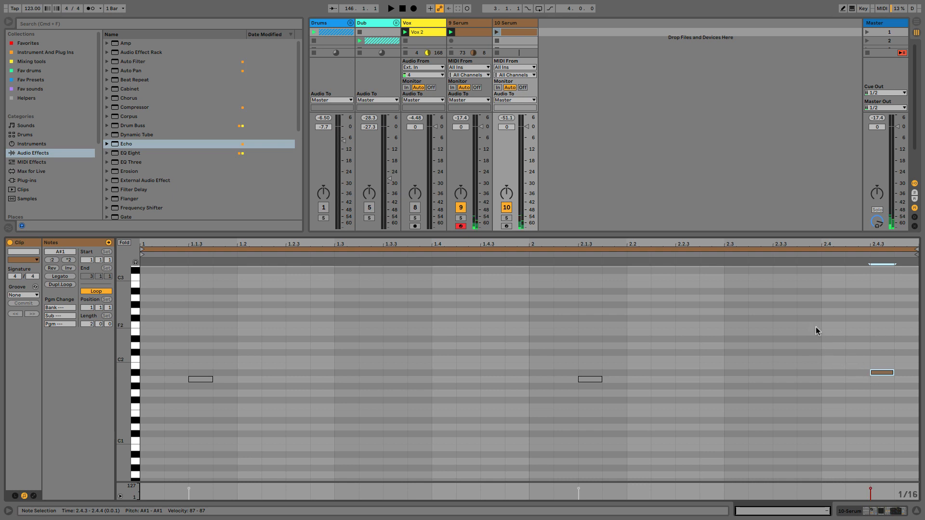
Pan the original Serum track left and the duplicate right, and launch the duplicate's clip.
left_click_drag(461, 193, 461, 202)
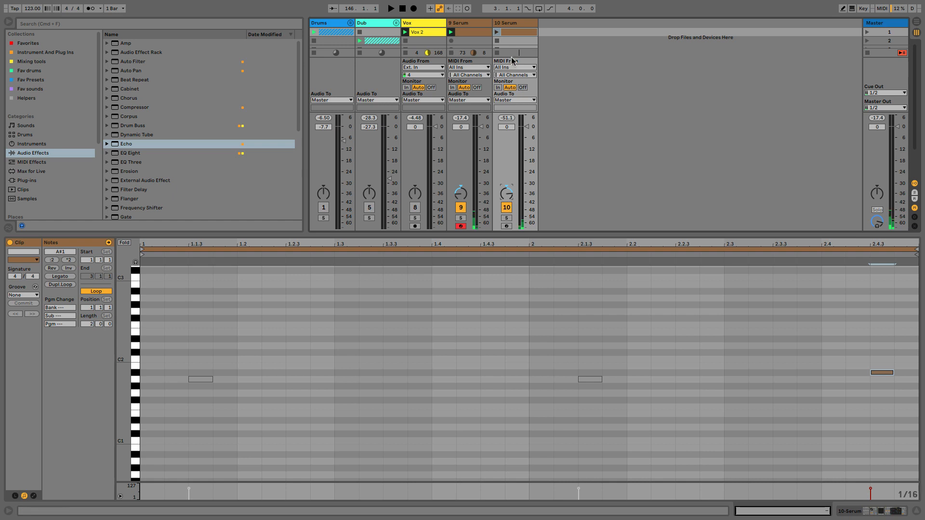
left_click(497, 32)
On the duplicate track, reset Chord's Shift 4 to 0 st and set Echo to 1/8 left, 1/4 right, 71% feedback and 67% reverb.
double_click(502, 23)
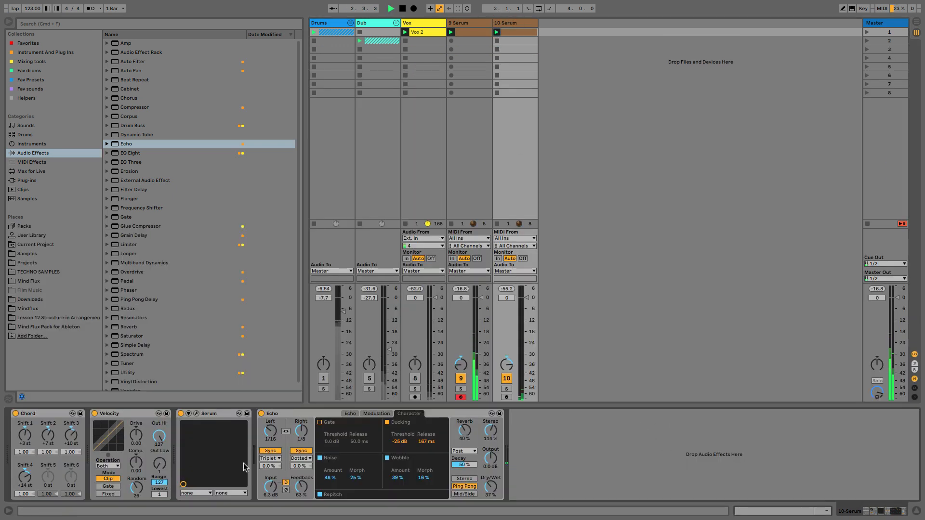
double_click(28, 481)
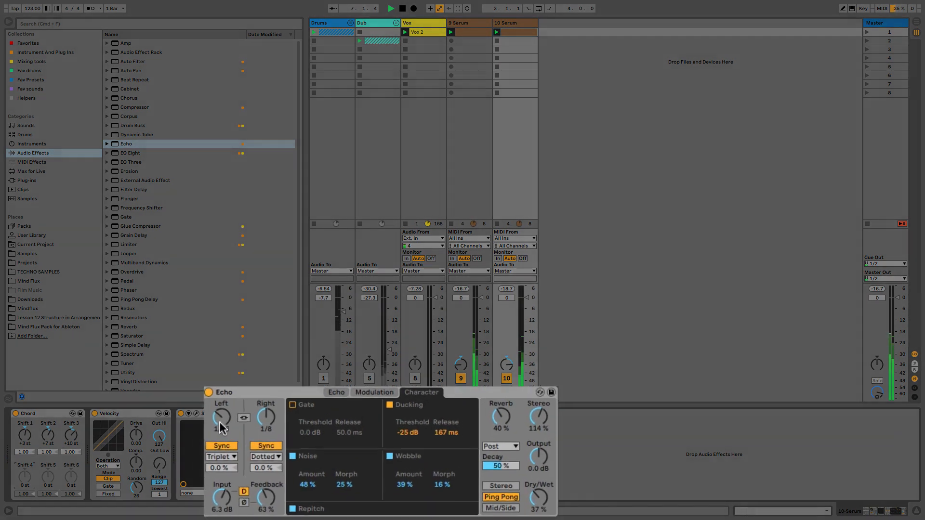
left_click_drag(255, 428, 255, 420)
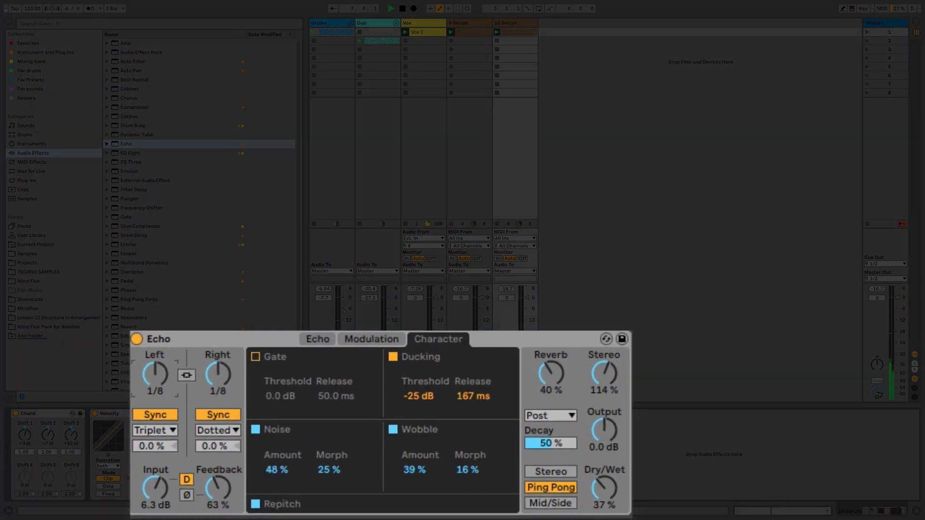
left_click_drag(205, 363, 204, 356)
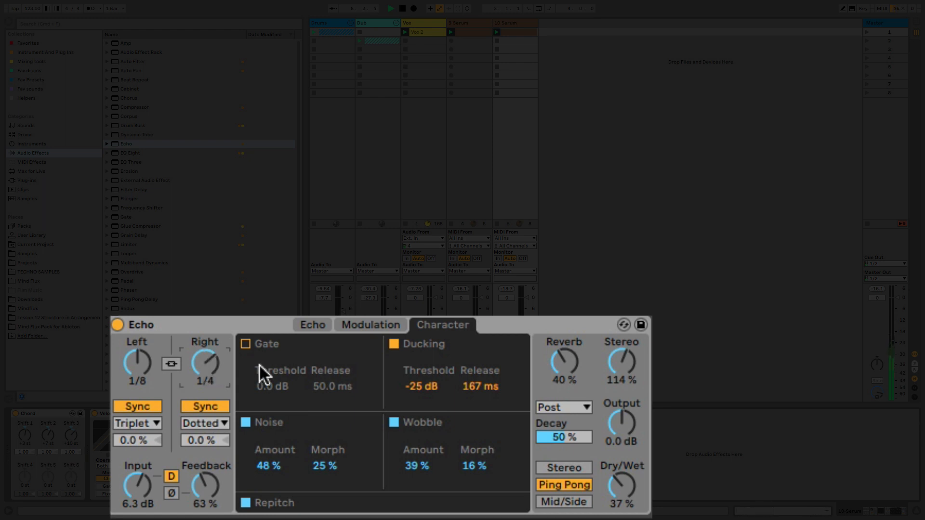
left_click_drag(206, 497, 207, 491)
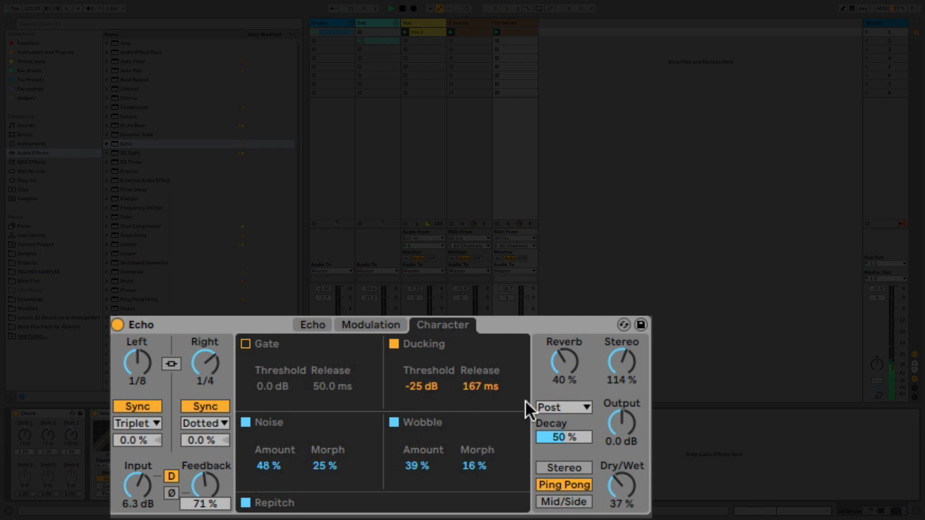
left_click_drag(574, 369, 574, 356)
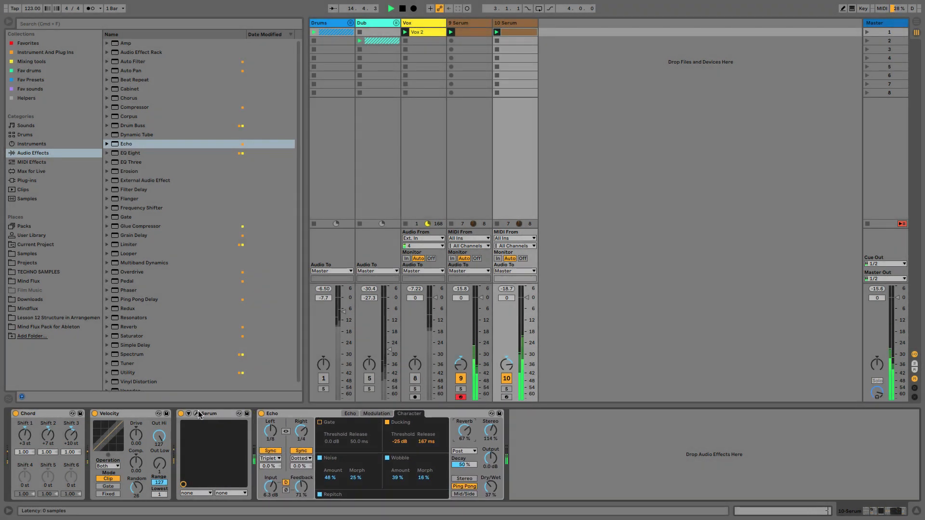
Change the filter type to Band 12 in the duplicate track's Serum and close its window.
left_click(196, 414)
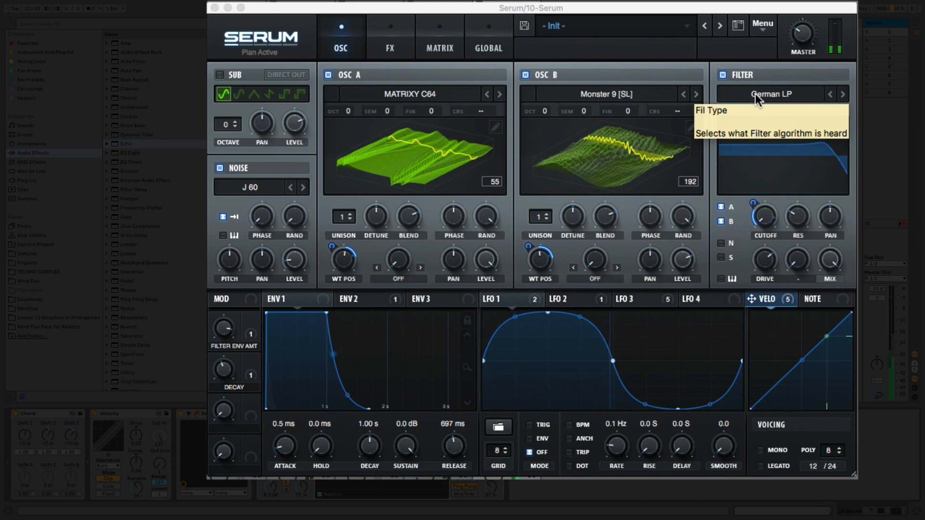
left_click(756, 93)
mouse_move(755, 104)
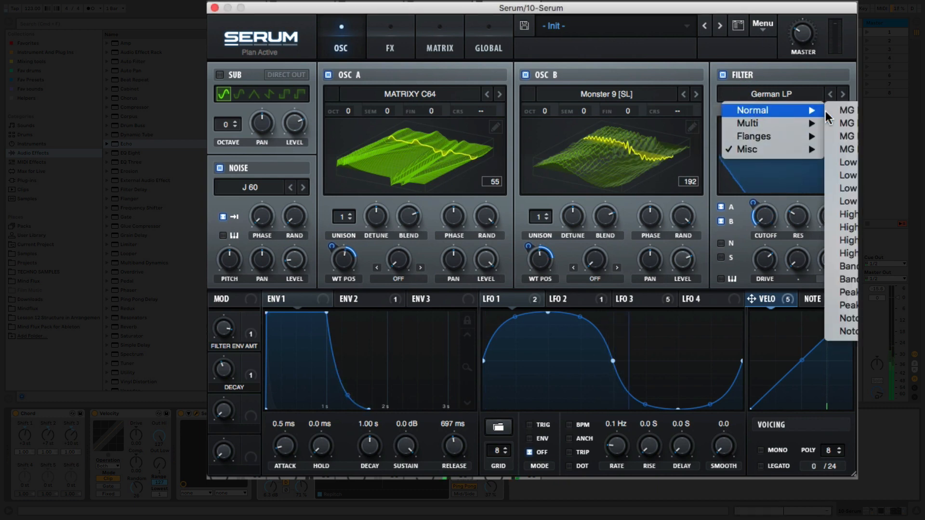
left_click(851, 266)
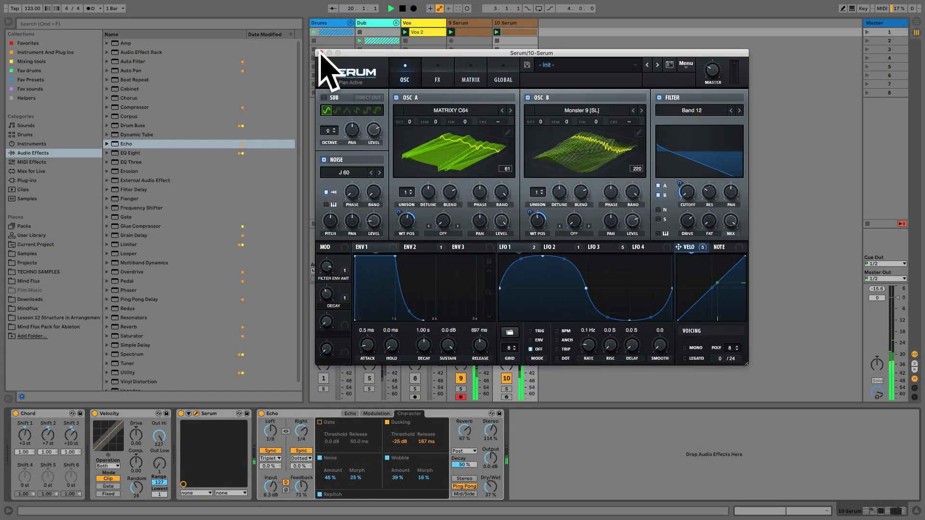
left_click(319, 54)
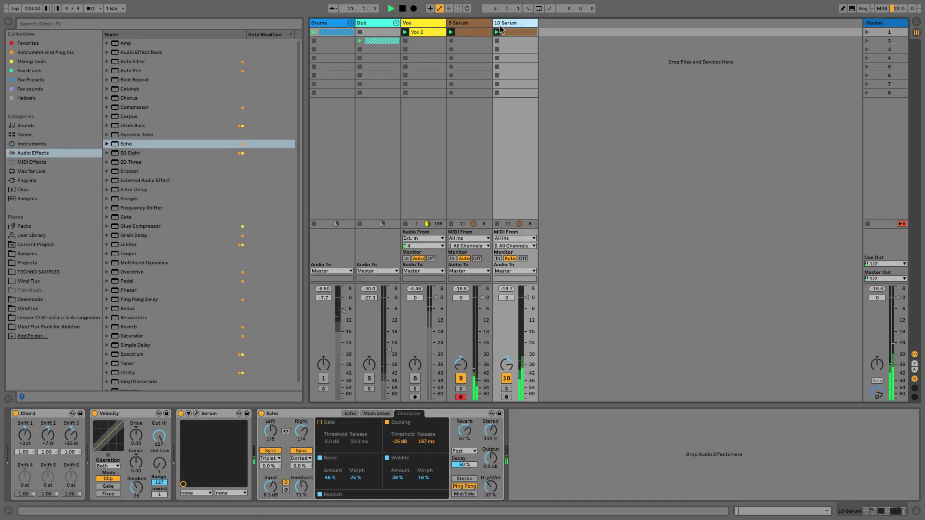
Group the two Serum tracks and fold the group.
left_click(476, 23)
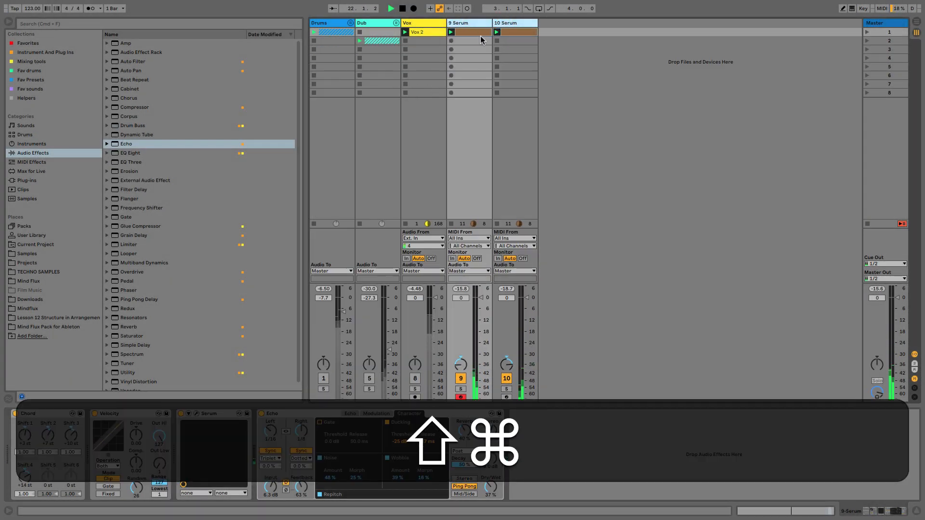
key("super+g")
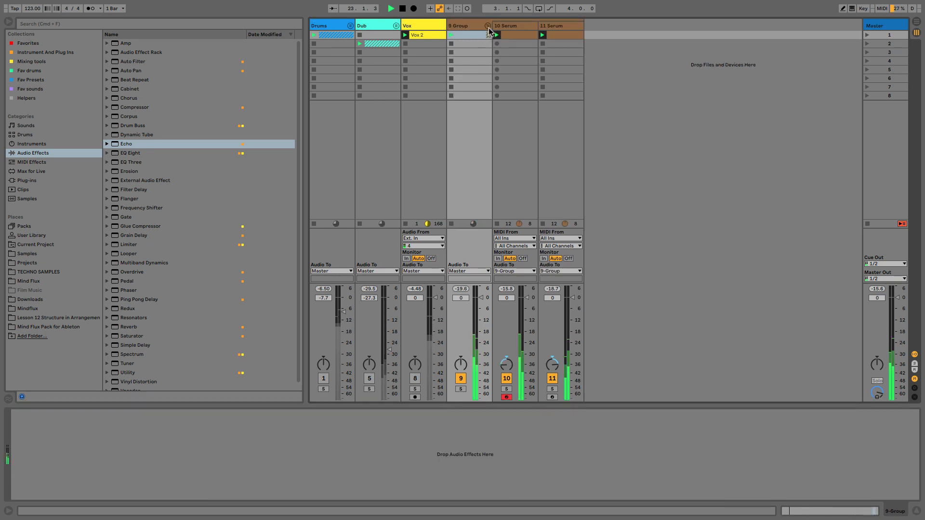
left_click(488, 26)
Add EQ Eight to the group with a low cut at 119 Hz and a 2.85 dB boost at 3.30 kHz on band 3.
left_click(473, 22)
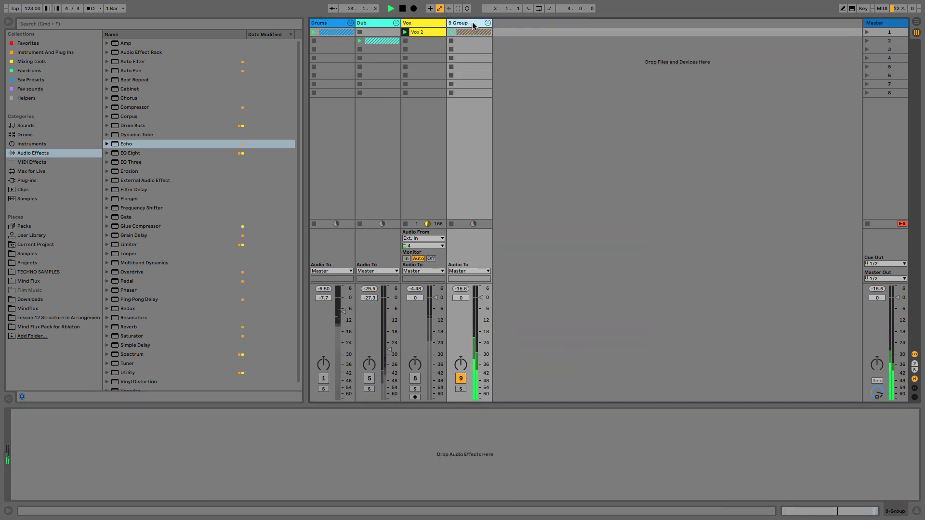
left_click_drag(149, 153, 180, 418)
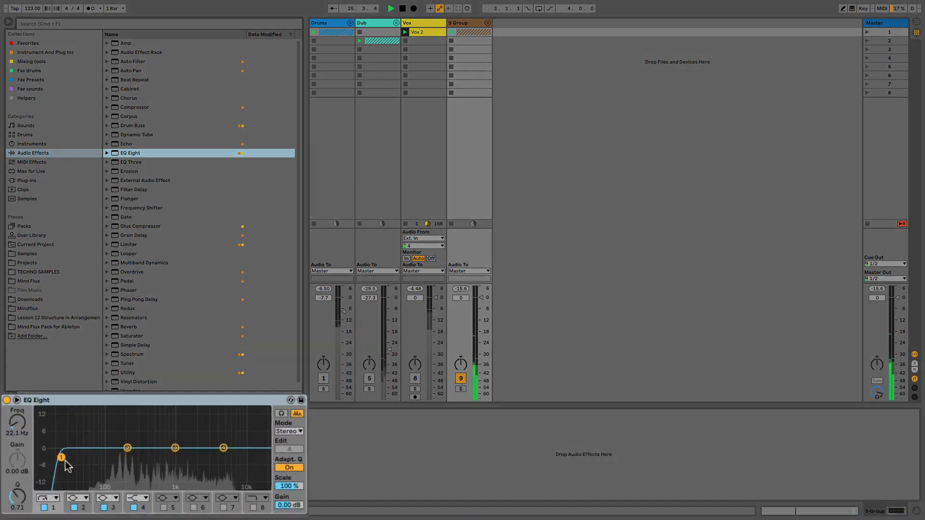
left_click_drag(65, 460, 113, 458)
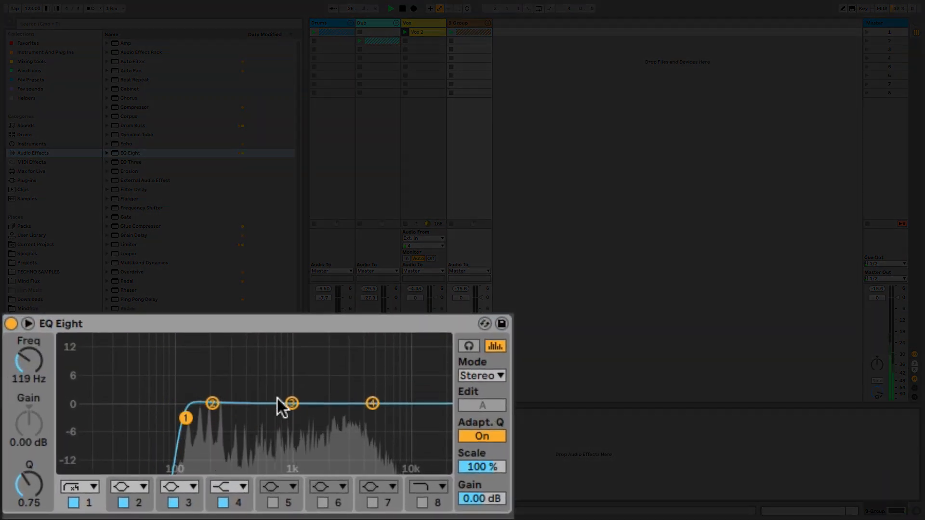
left_click_drag(289, 402, 348, 387)
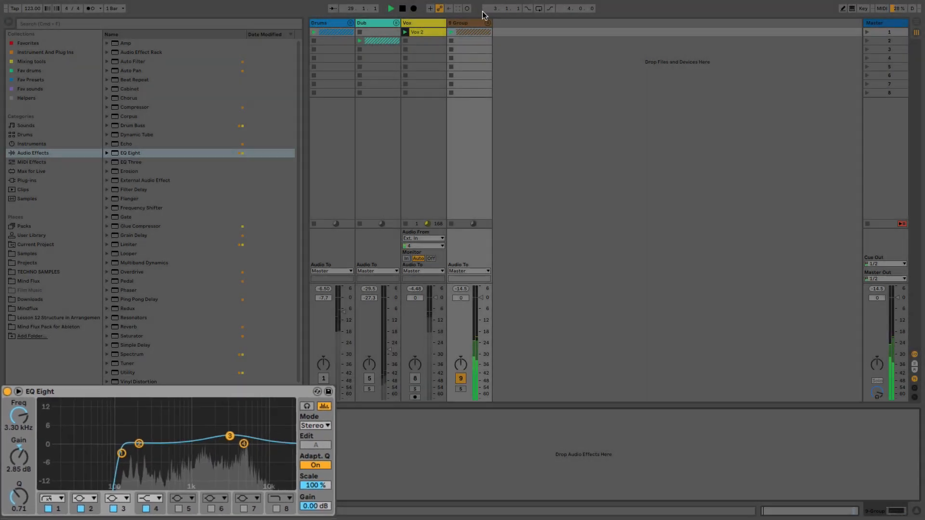
Copy Echo from the first Serum track onto the group and set the copy's input to 3.8 dB and dry/wet to 21%.
left_click(488, 23)
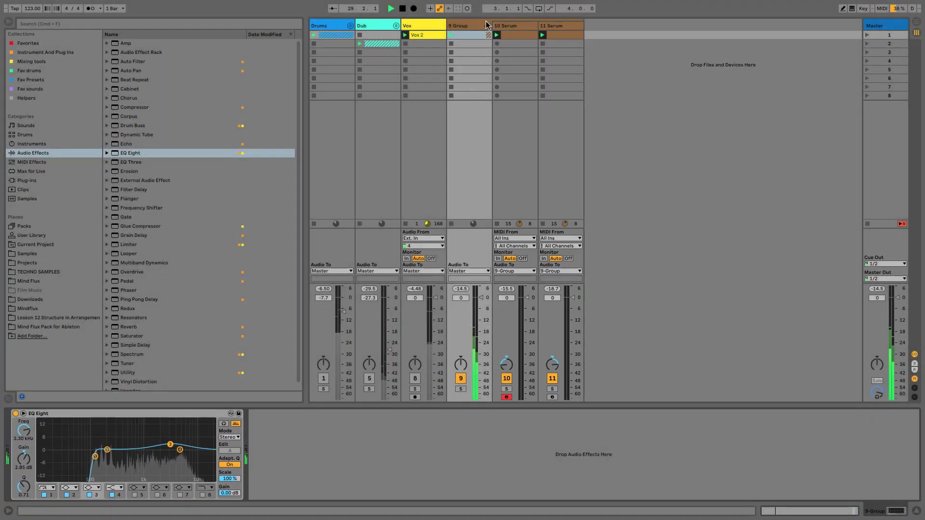
left_click(522, 33)
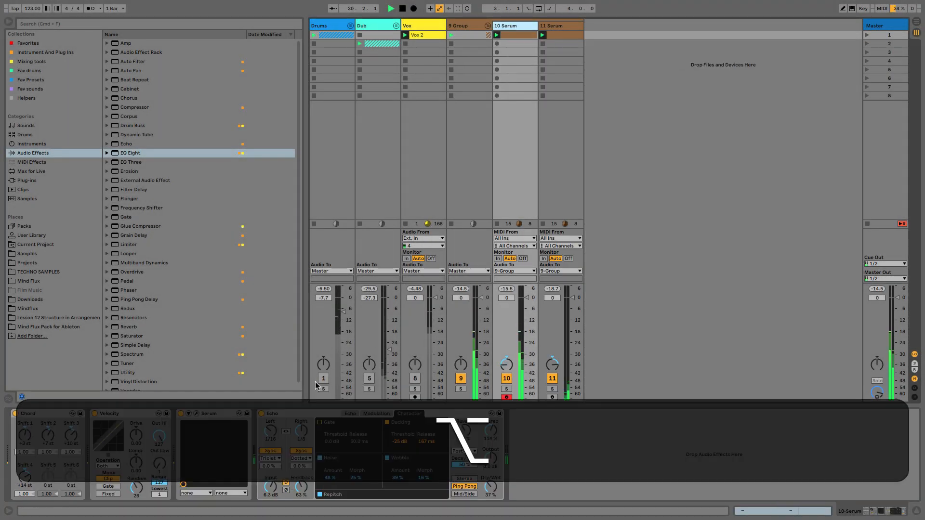
left_click_drag(308, 414, 455, 138)
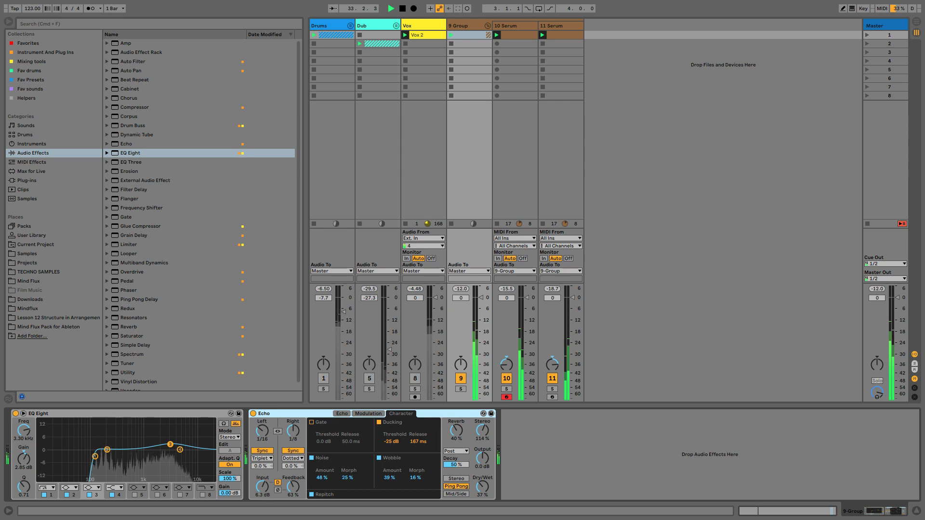
left_click_drag(264, 487, 263, 493)
left_click_drag(482, 488, 482, 496)
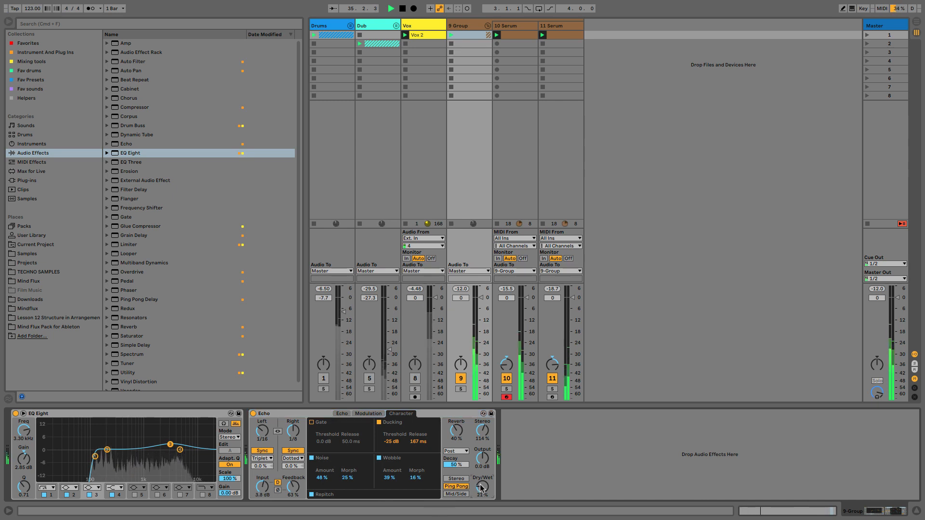